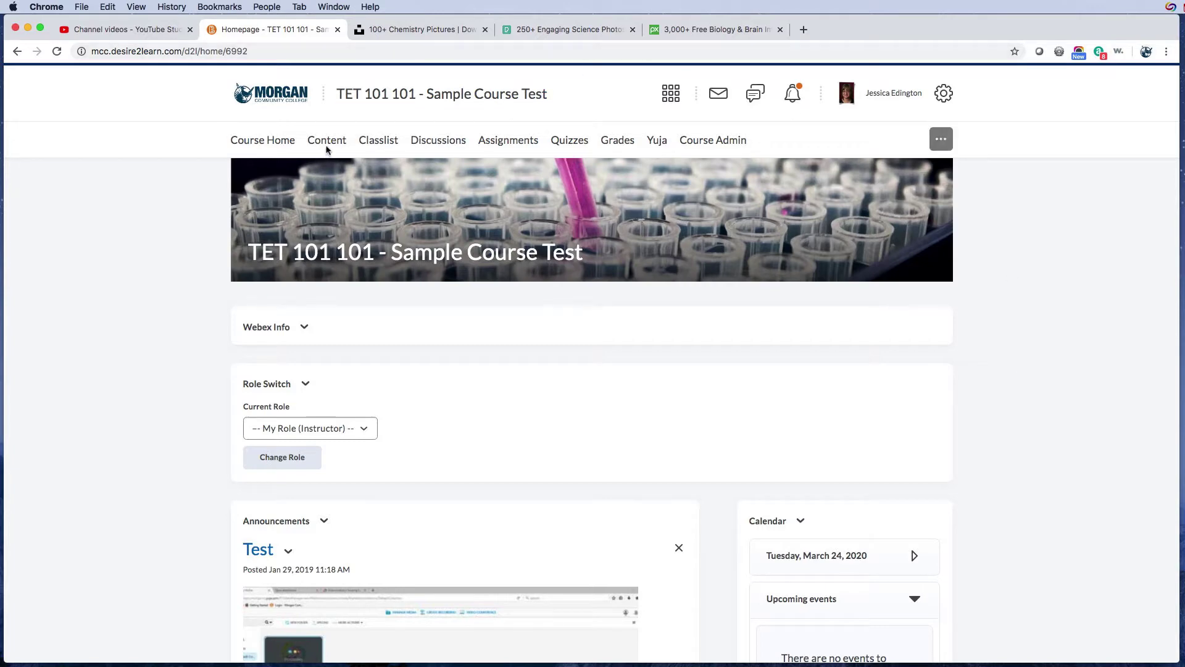
# Open the options menu on the course home page's Announcements widget.
pyautogui.scroll(-5, 436, 400)
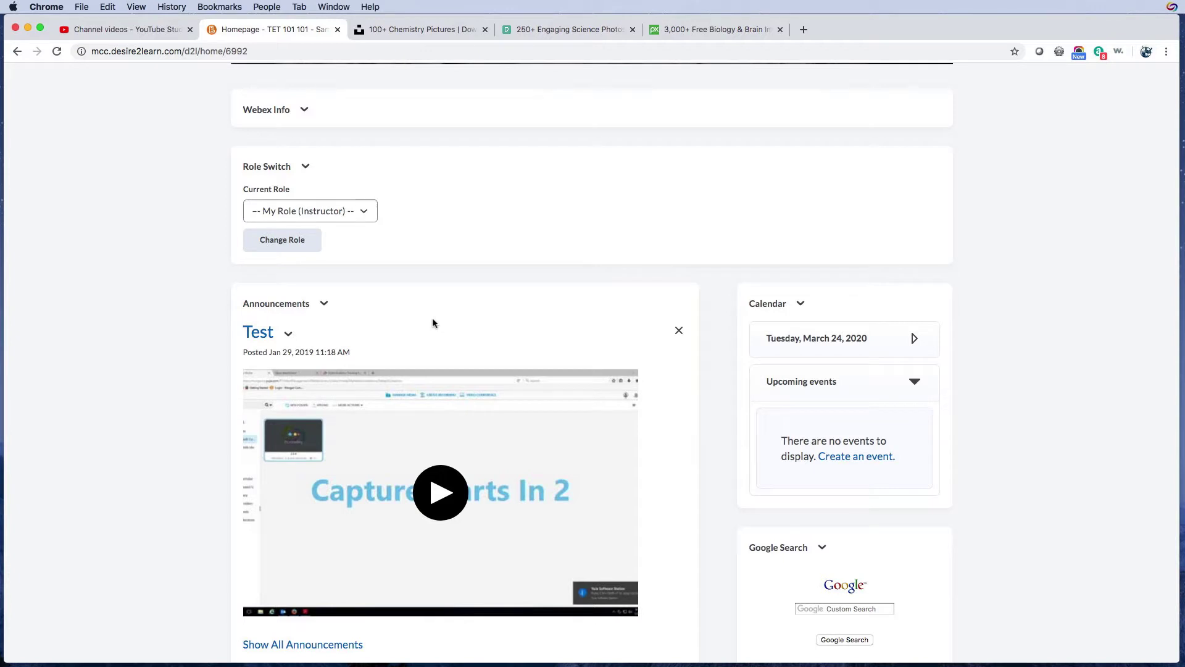
pyautogui.scroll(3, 432, 317)
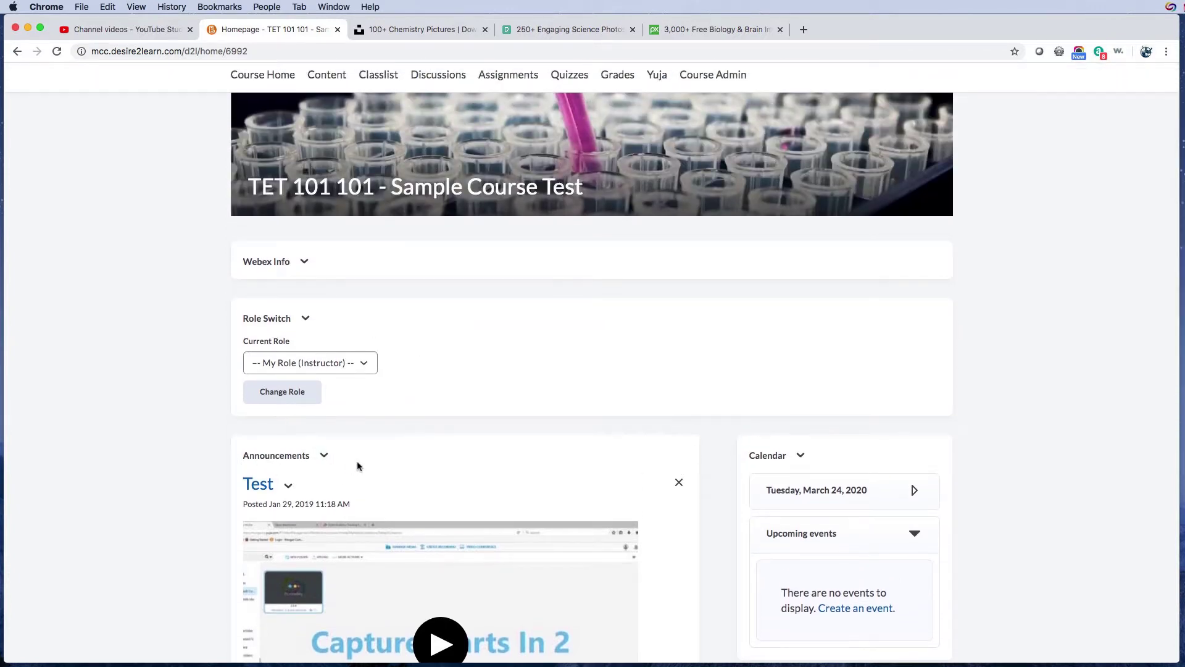
pyautogui.click(324, 456)
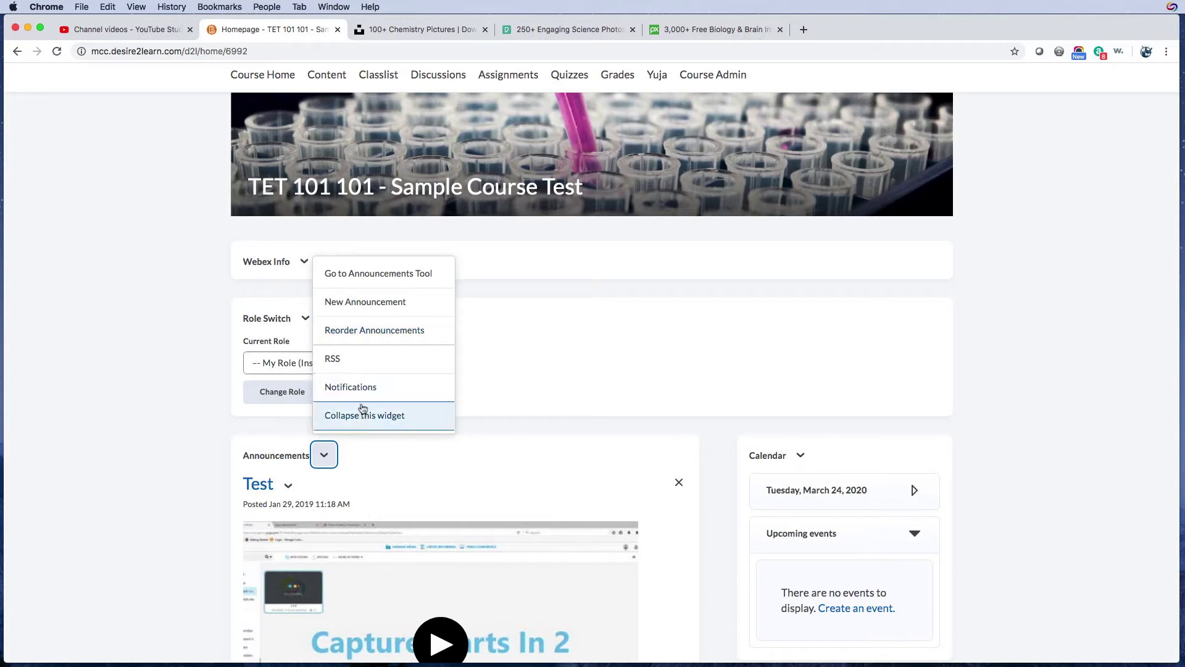
# Create a new announcement with the headline 'Class cancelation'.
pyautogui.click(359, 305)
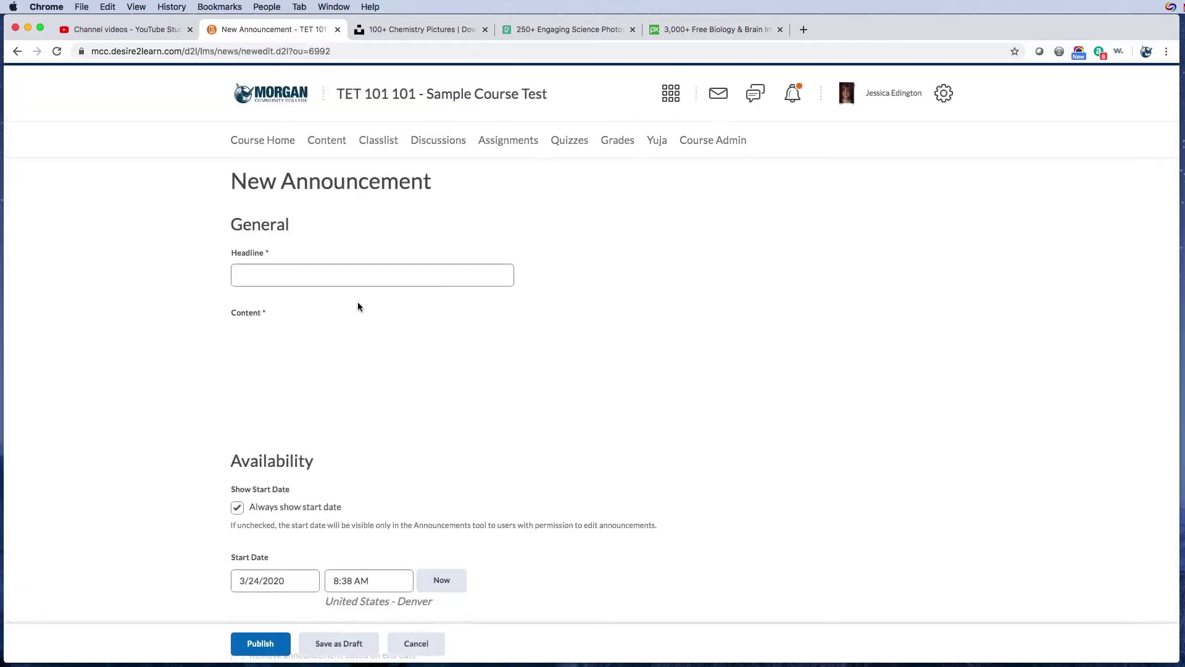
pyautogui.click(338, 275)
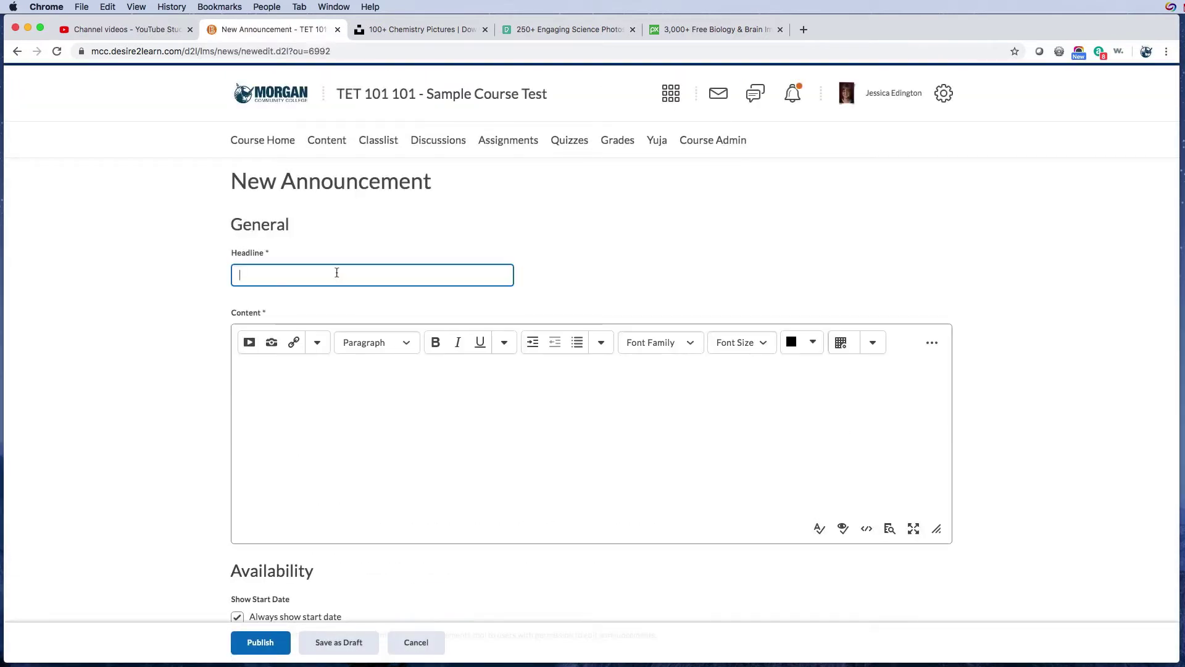
pyautogui.write('Class cancellation')
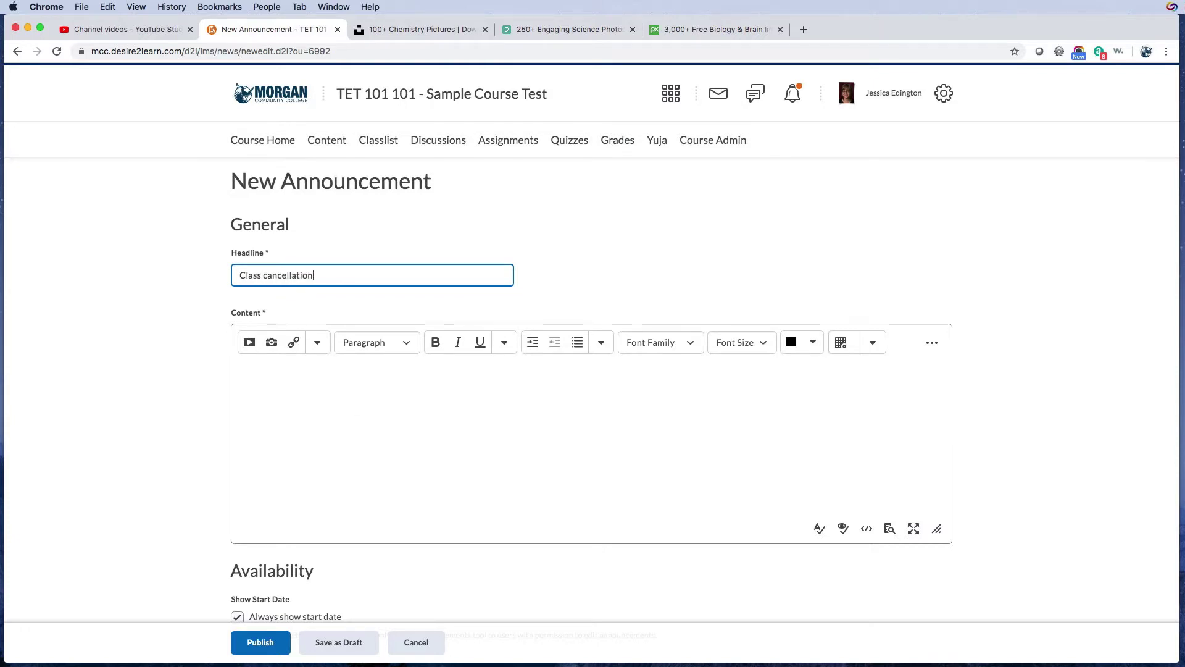
# Write the message saying class is cancelled today due to instructor illness, signed 'Instructor Name'.
pyautogui.click(354, 405)
pyautogui.write('Course')
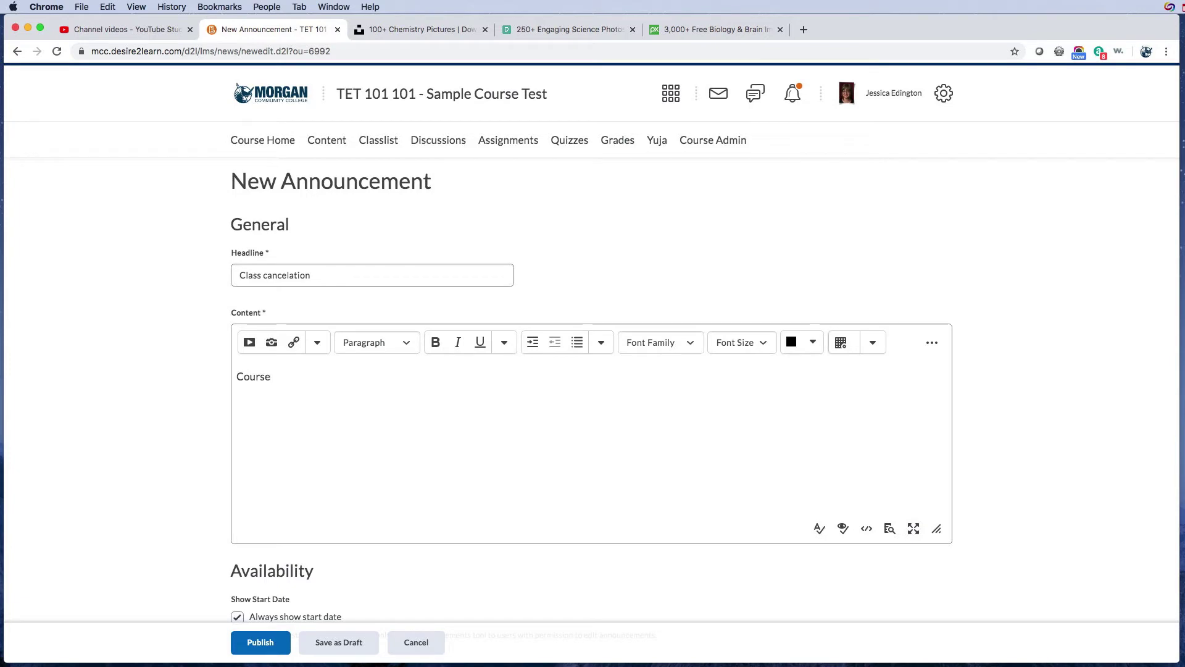
pyautogui.press('BackSpace')
pyautogui.press('BackSpace')
pyautogui.press('BackSpace')
pyautogui.press('BackSpace')
pyautogui.press('BackSpace')
pyautogui.press('BackSpace')
pyautogui.write('lass will be cancelled tomor')
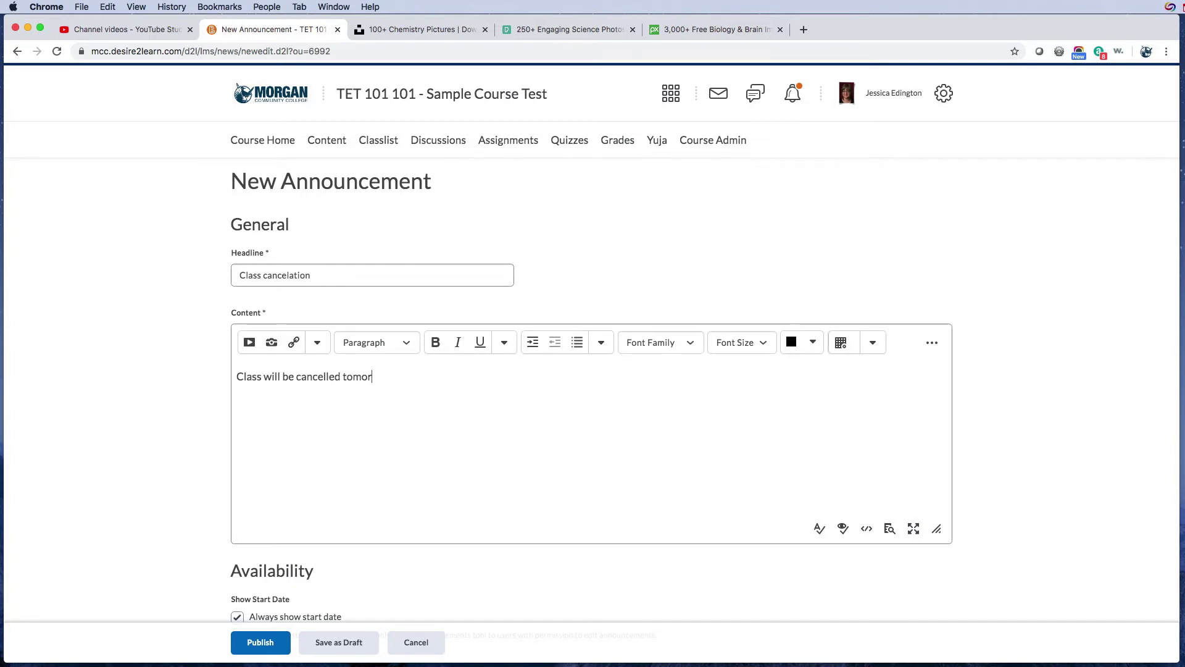
pyautogui.press('BackSpace')
pyautogui.press('BackSpace')
pyautogui.press('BackSpace')
pyautogui.write('day due to instructor illness. Please look in the Content area for your assignment.')
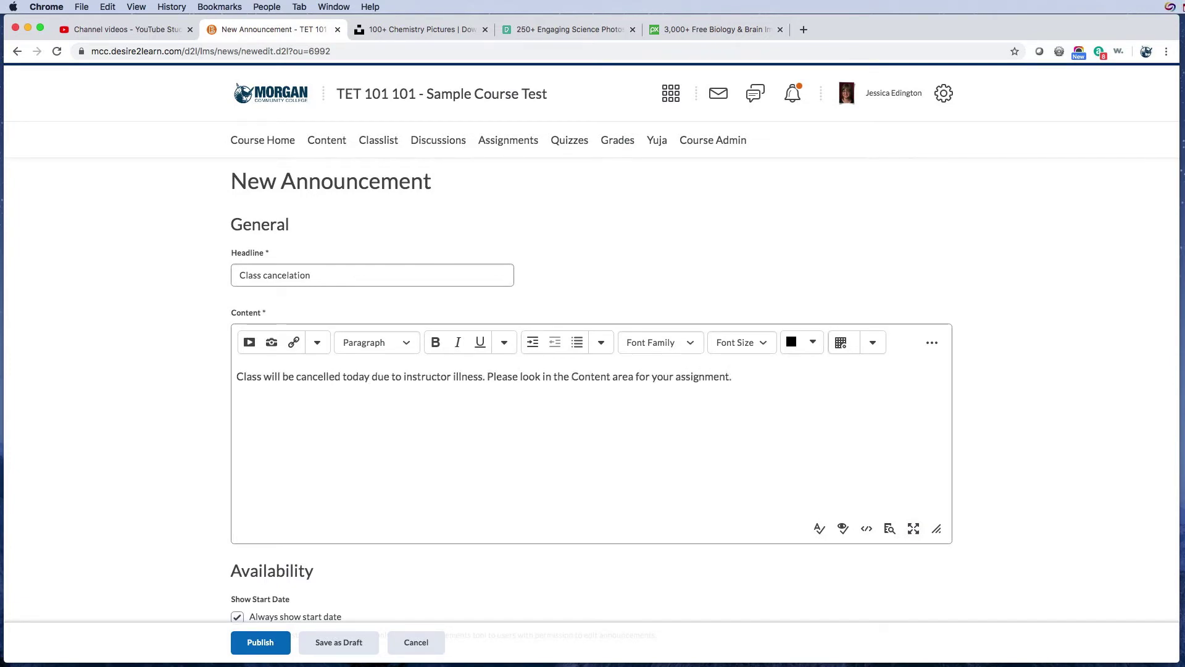
pyautogui.write(' Will resume class as usual on Thursday!')
pyautogui.press('Return')
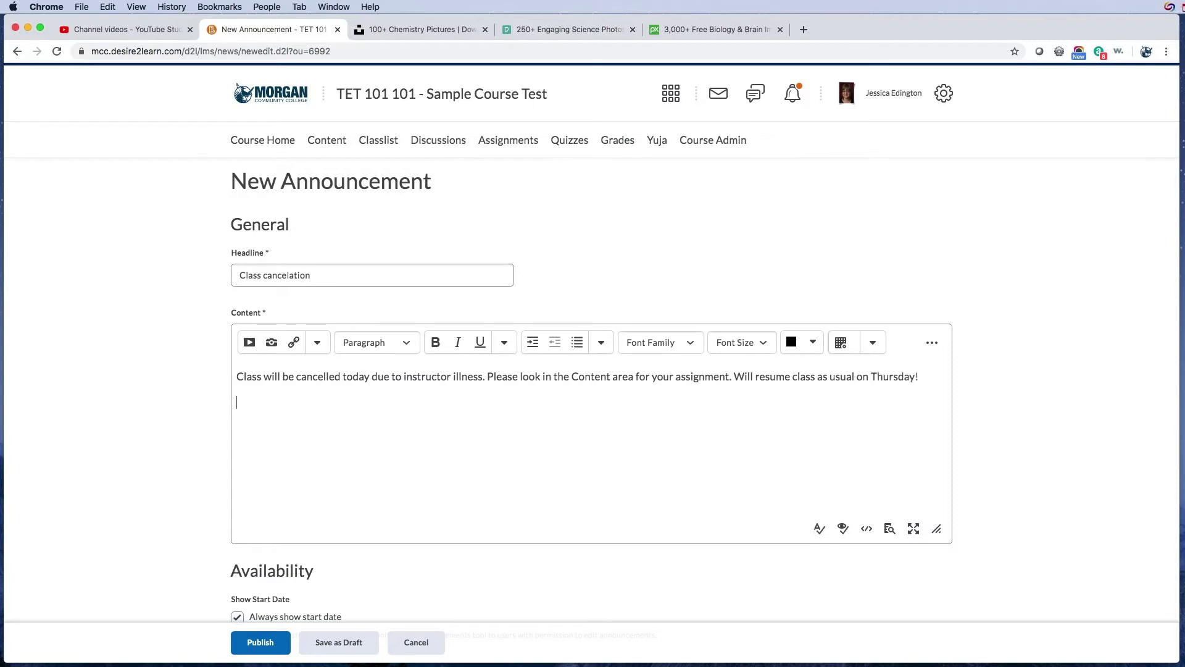
pyautogui.write('Instructor Name')
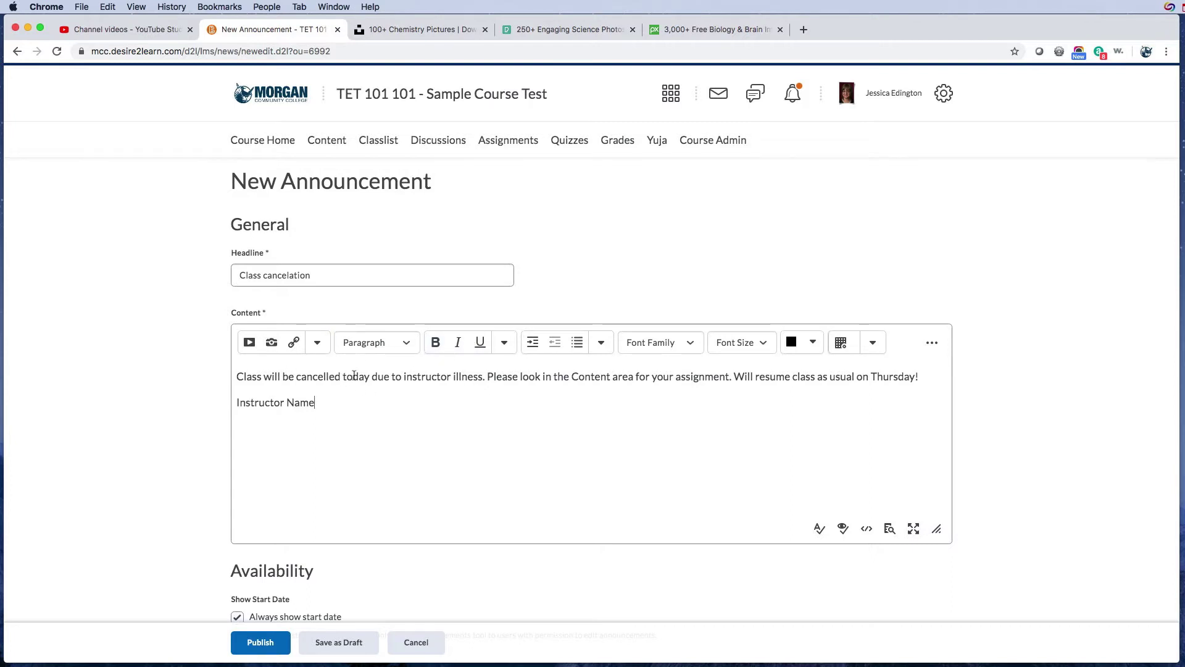
# Bold 'Class will be cancelled today', then select 'Content' and show the editor's extra toolbar.
pyautogui.moveTo(374, 378); pyautogui.dragTo(210, 379)
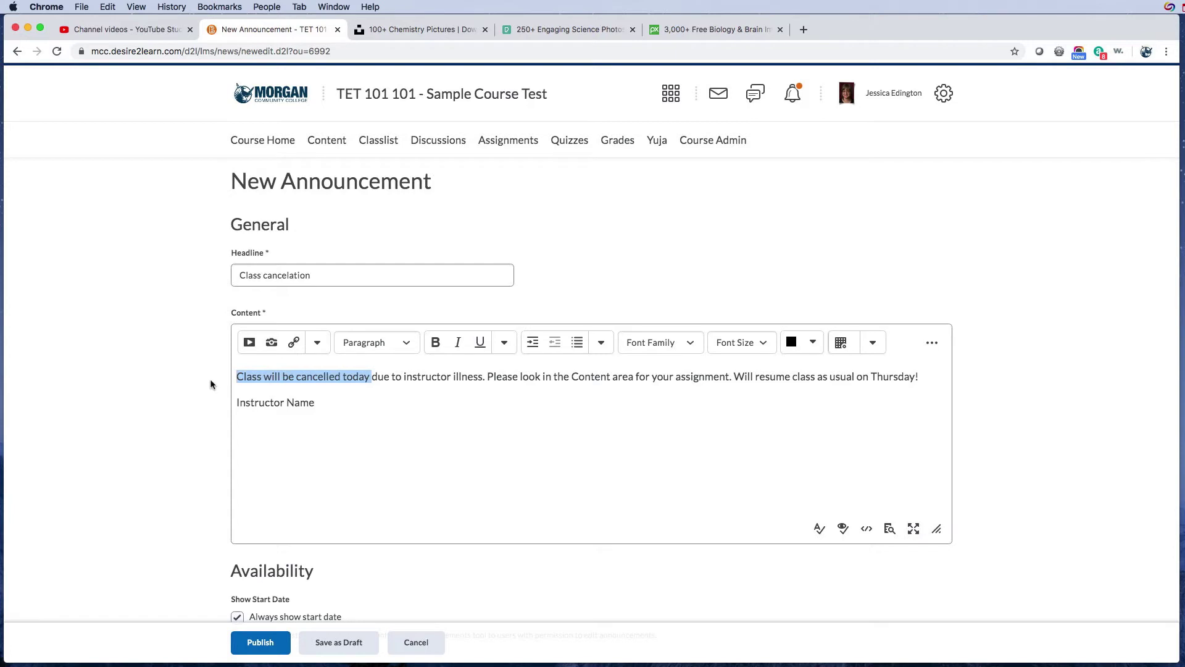
pyautogui.click(437, 344)
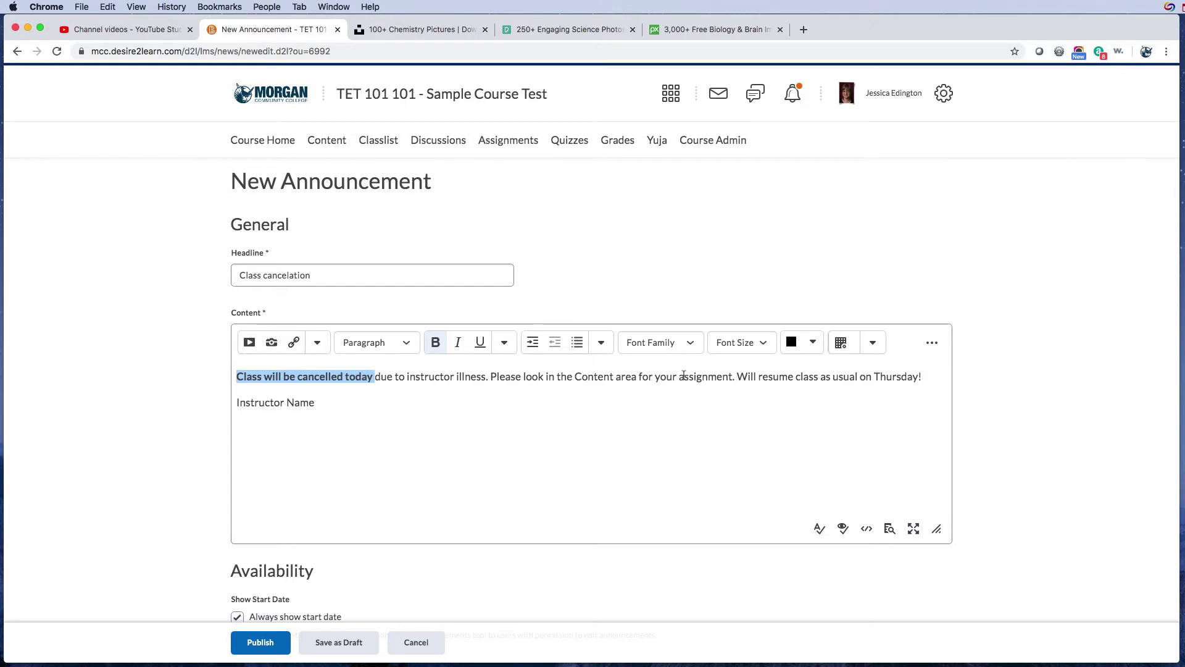
pyautogui.doubleClick(581, 378)
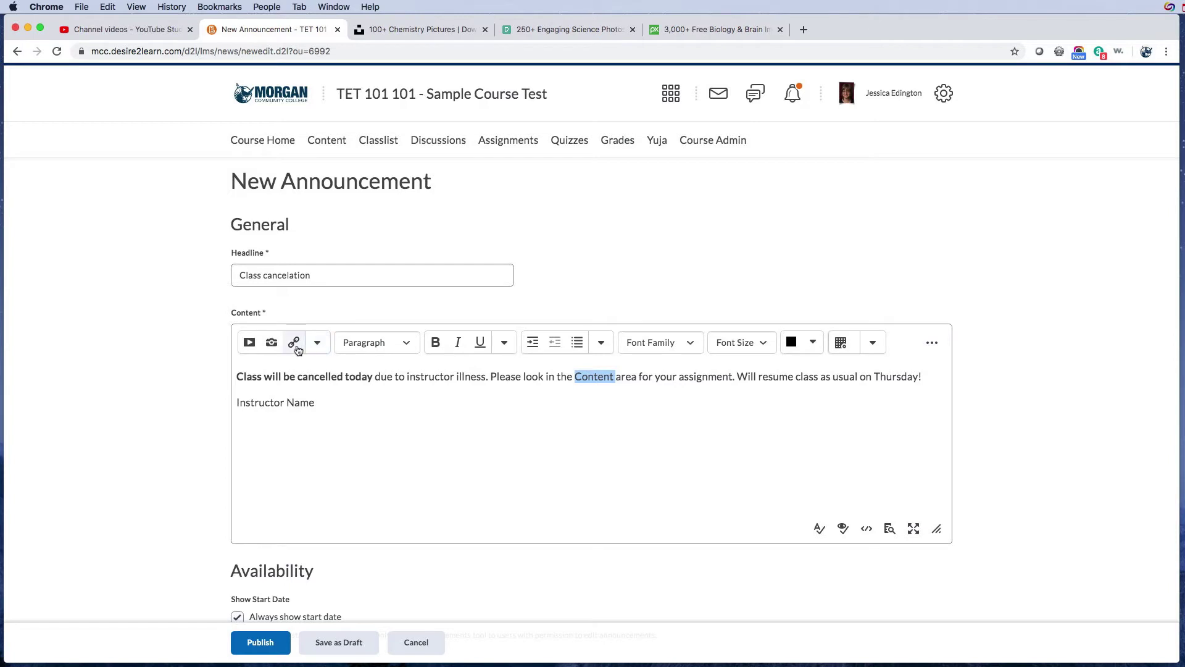
pyautogui.click(932, 343)
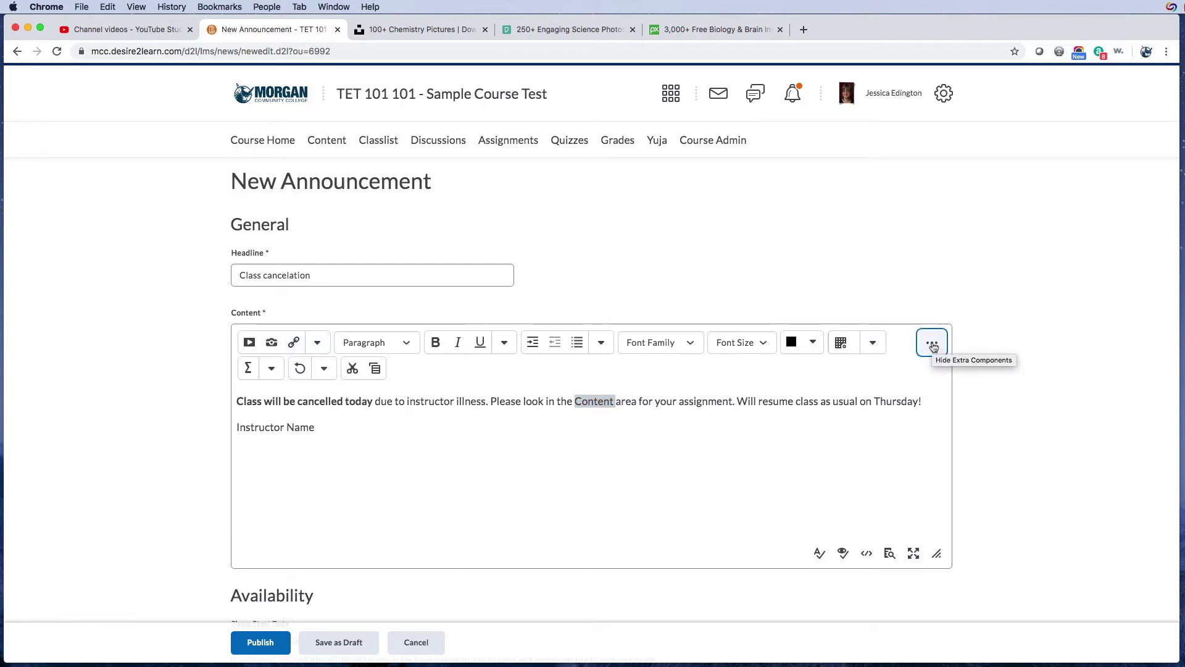
pyautogui.click(933, 344)
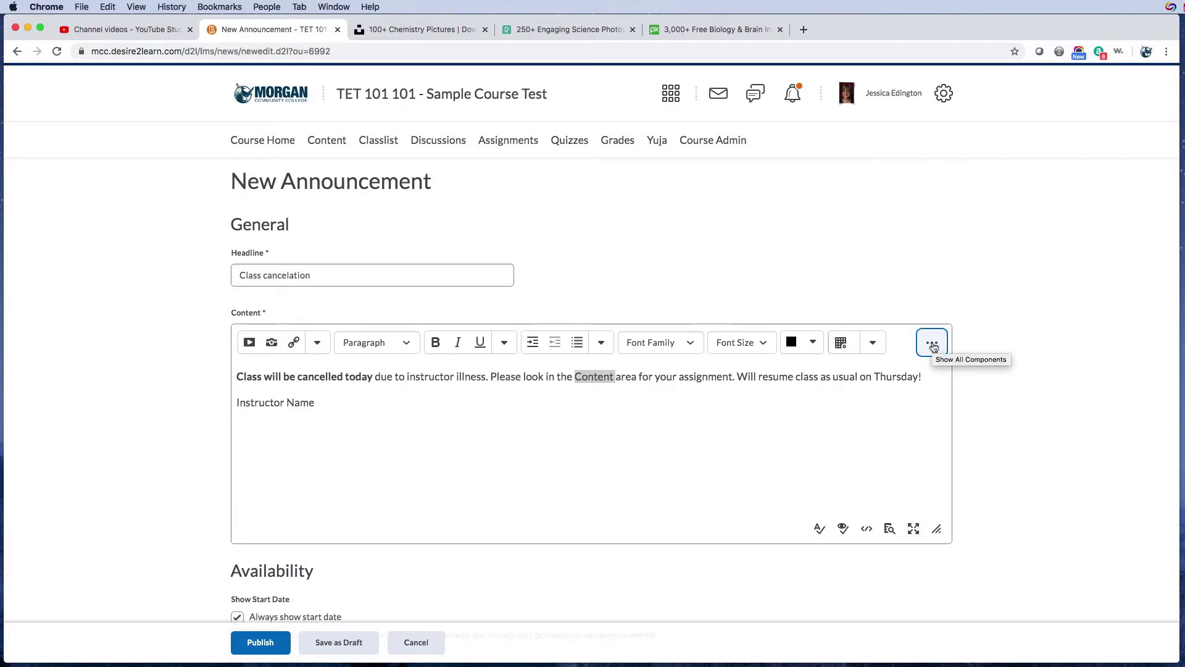
pyautogui.click(932, 345)
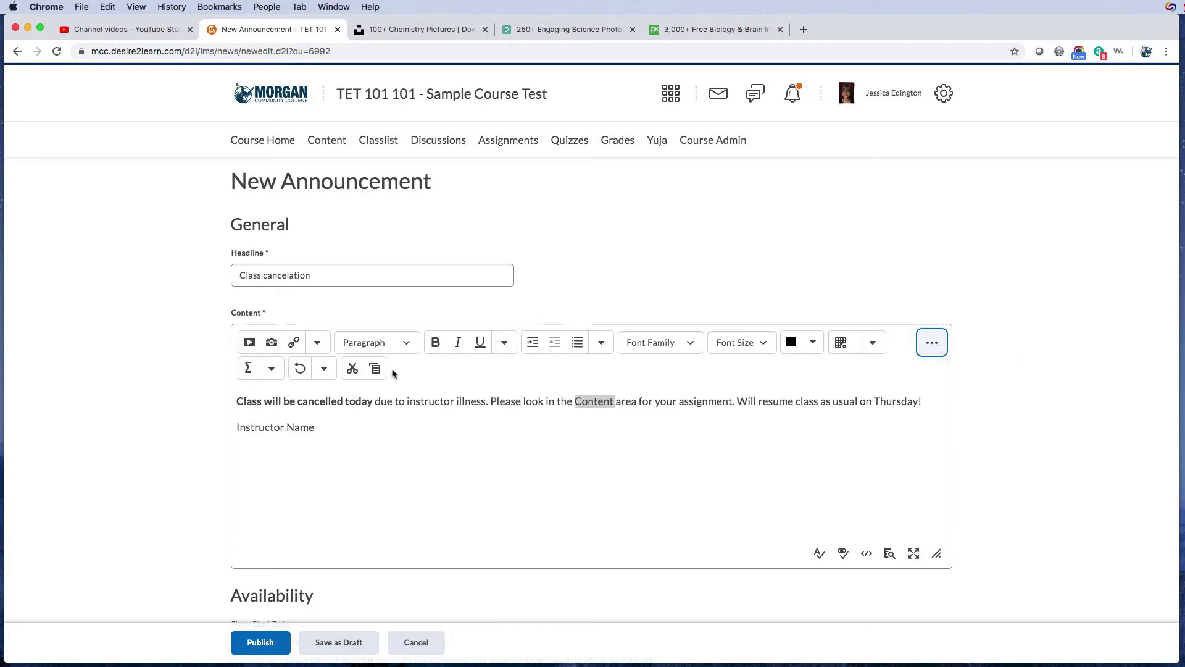
pyautogui.click(295, 345)
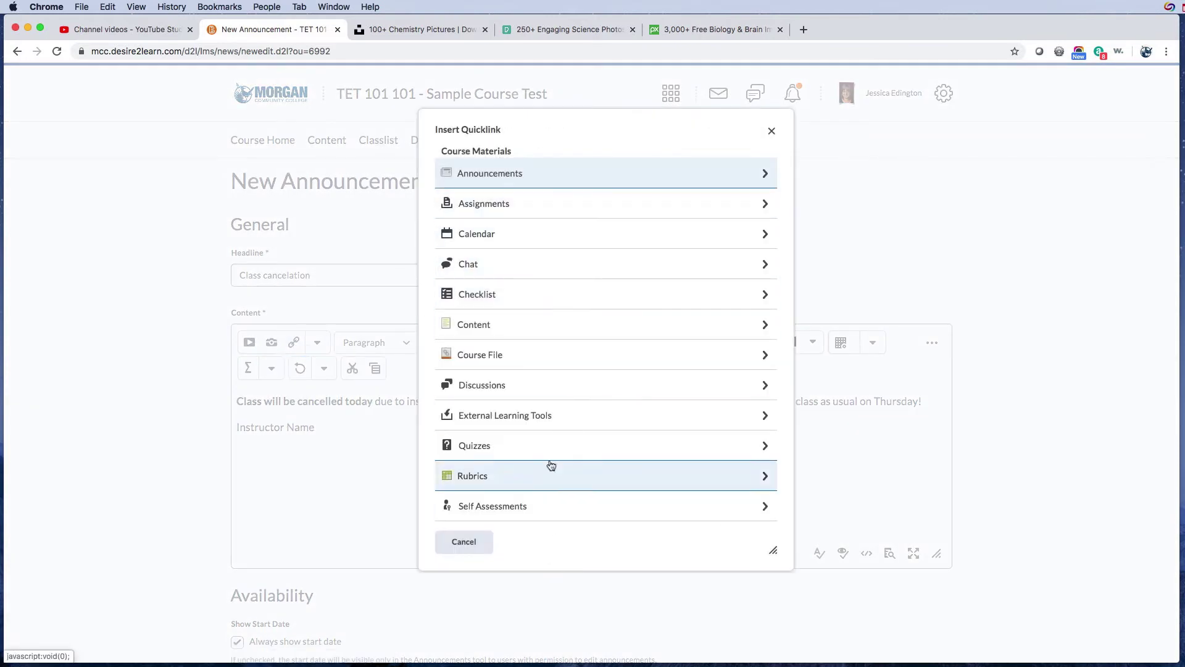
pyautogui.click(507, 326)
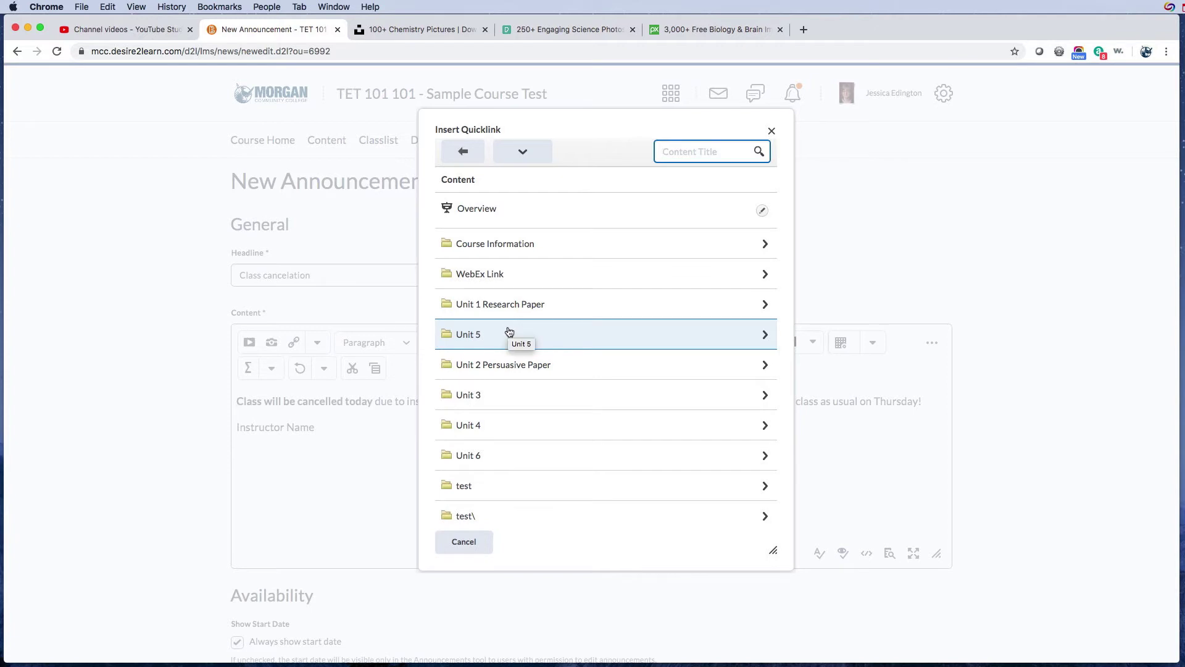
pyautogui.click(492, 370)
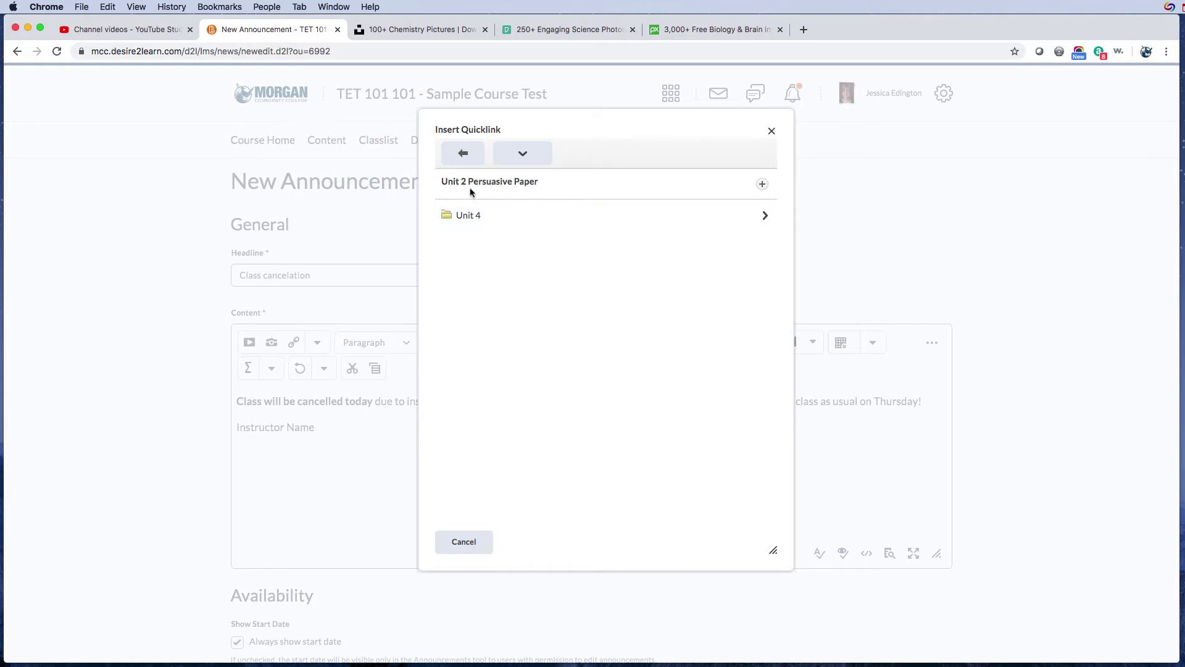
pyautogui.click(460, 153)
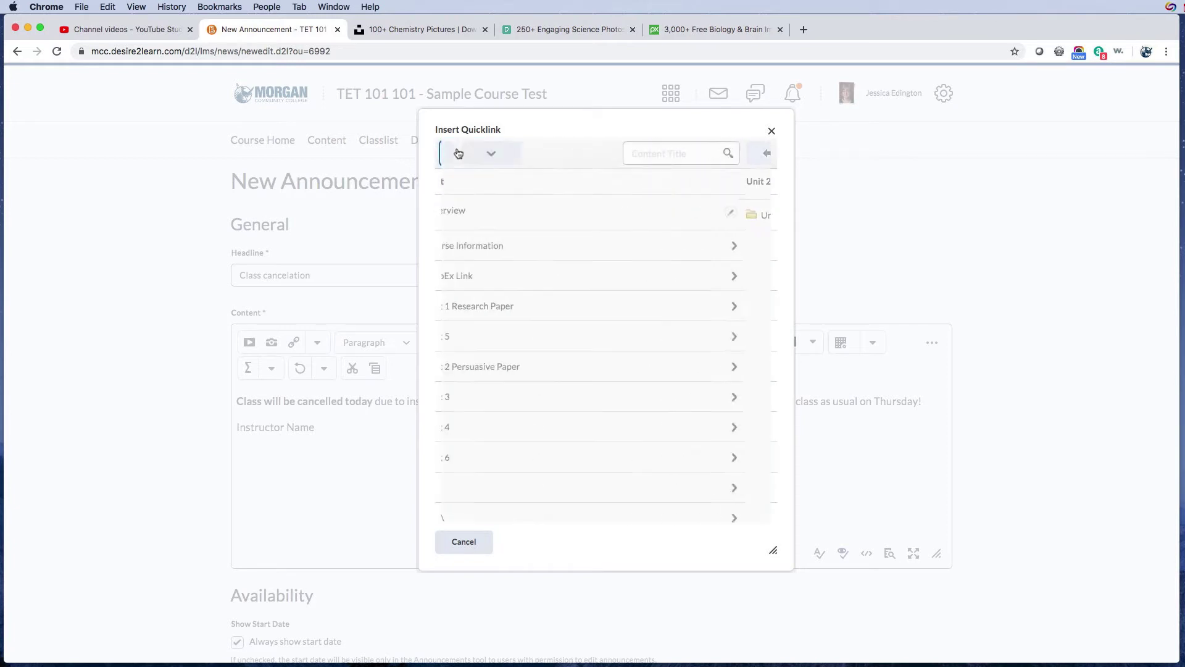
pyautogui.click(504, 304)
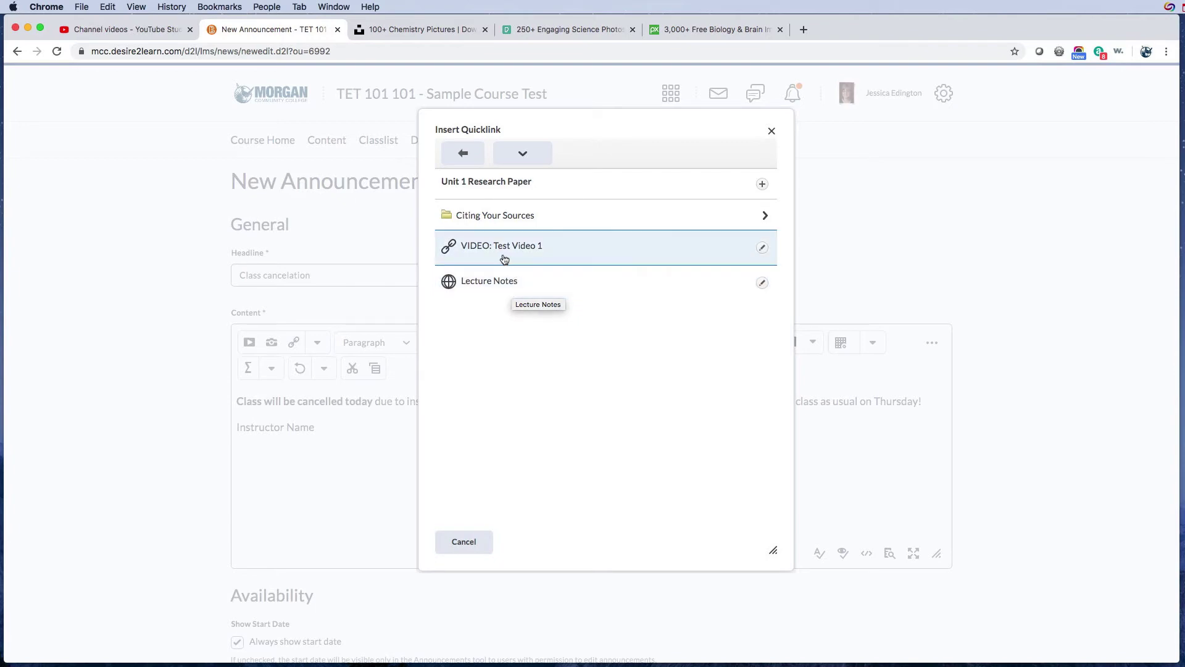
pyautogui.click(532, 289)
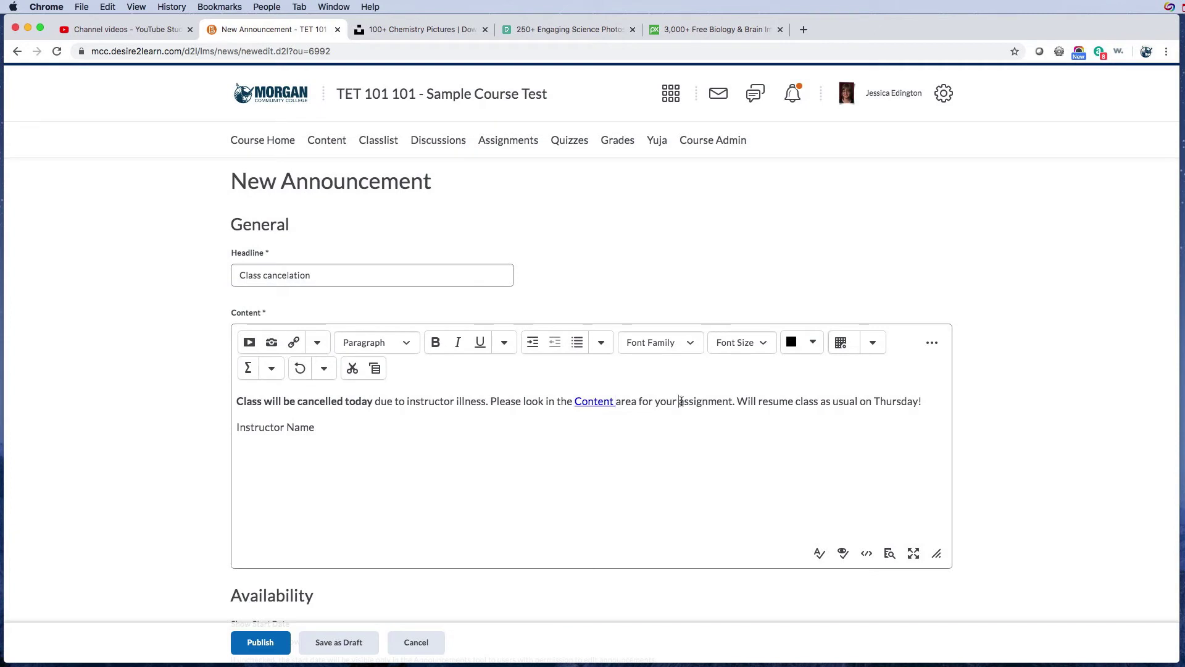
pyautogui.moveTo(680, 402); pyautogui.dragTo(734, 403)
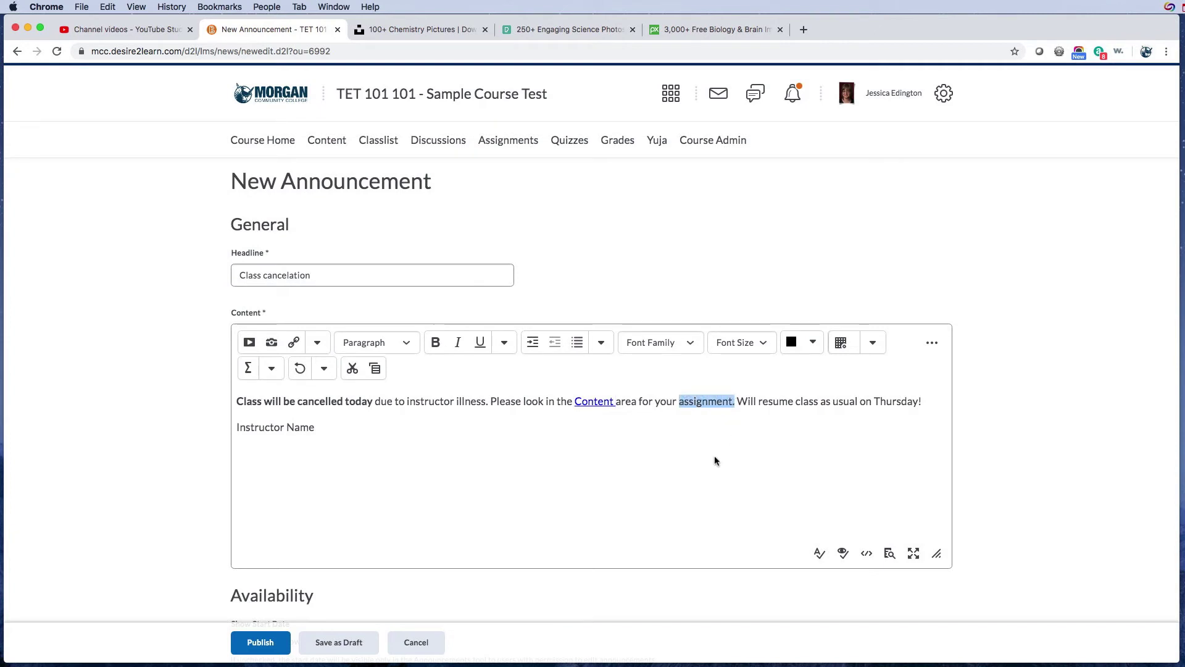
pyautogui.click(693, 402)
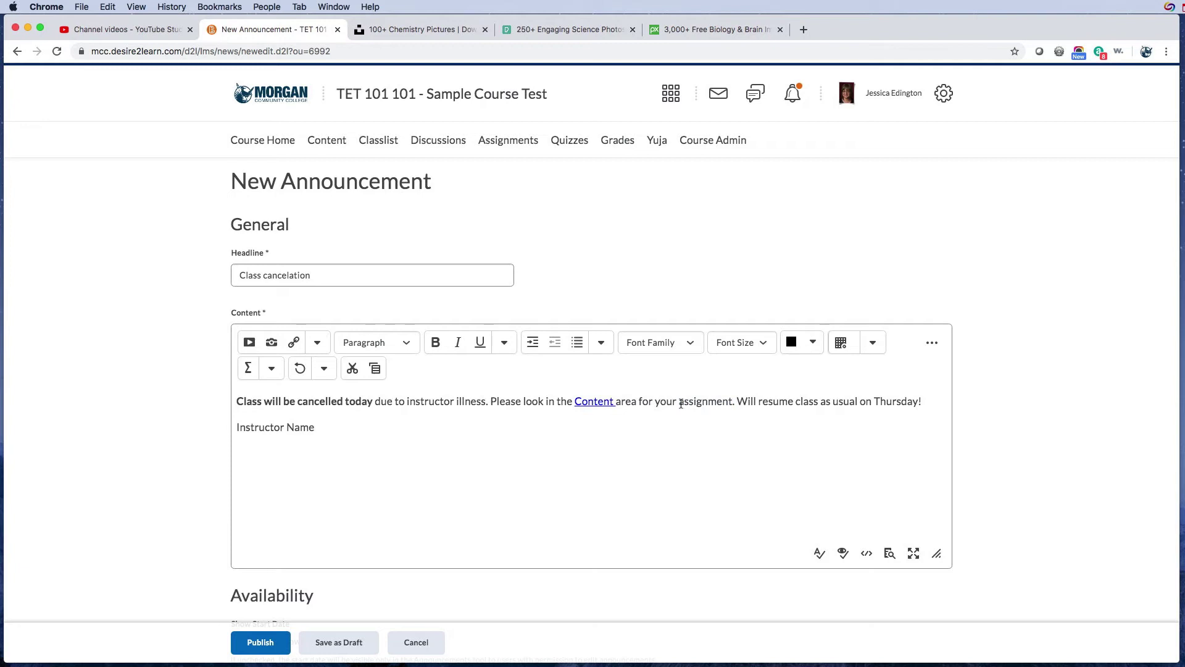
pyautogui.moveTo(679, 402); pyautogui.dragTo(733, 405)
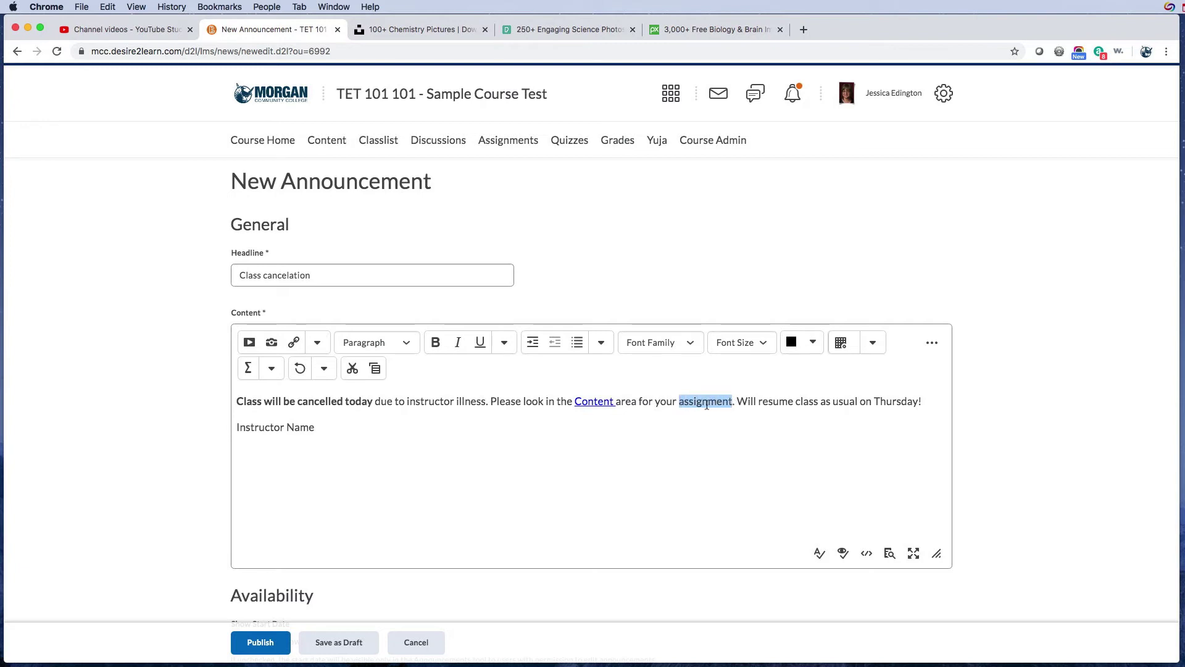
pyautogui.click(294, 342)
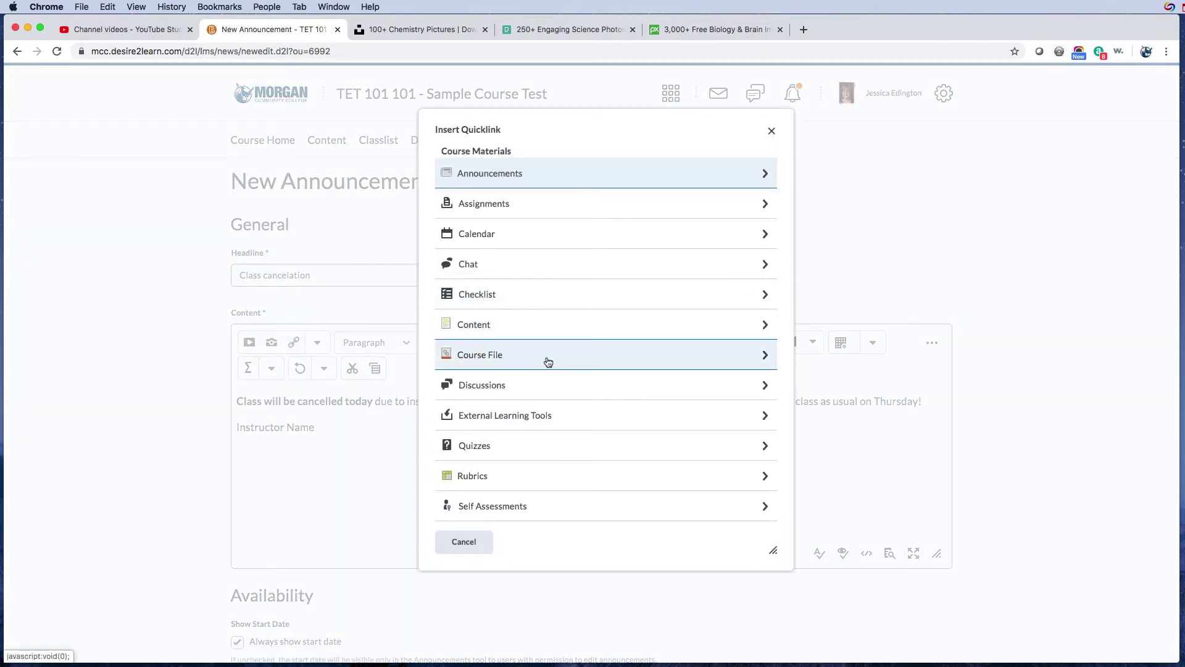
pyautogui.click(491, 206)
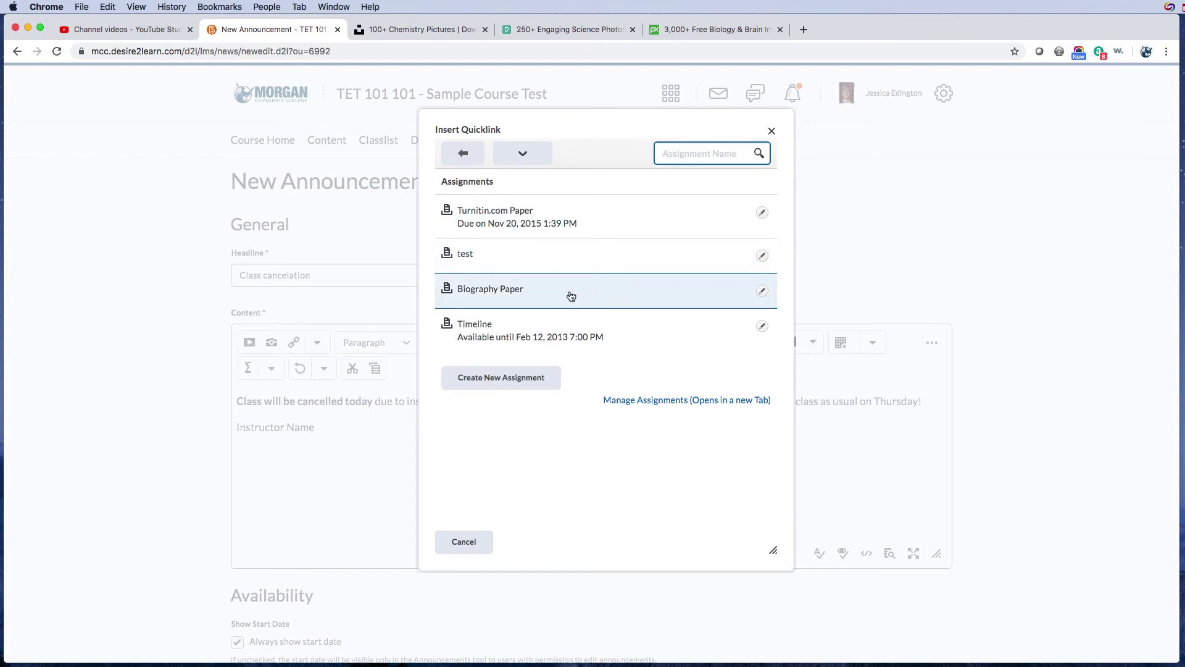
pyautogui.click(480, 543)
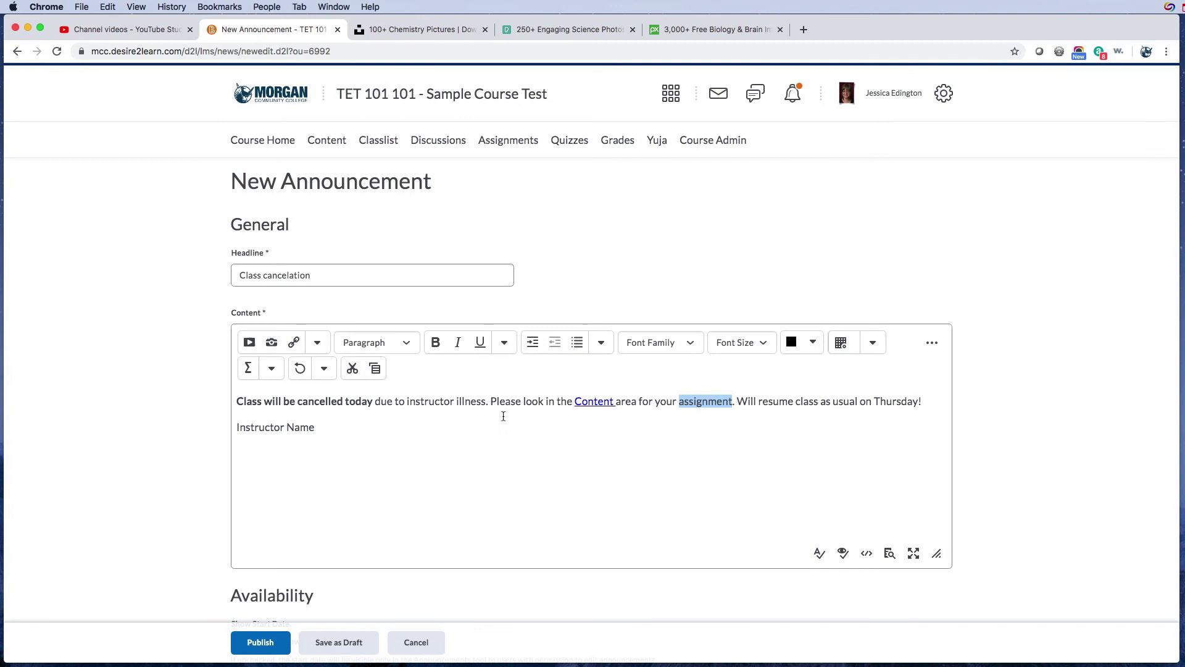
pyautogui.scroll(-2, 503, 416)
pyautogui.click(327, 425)
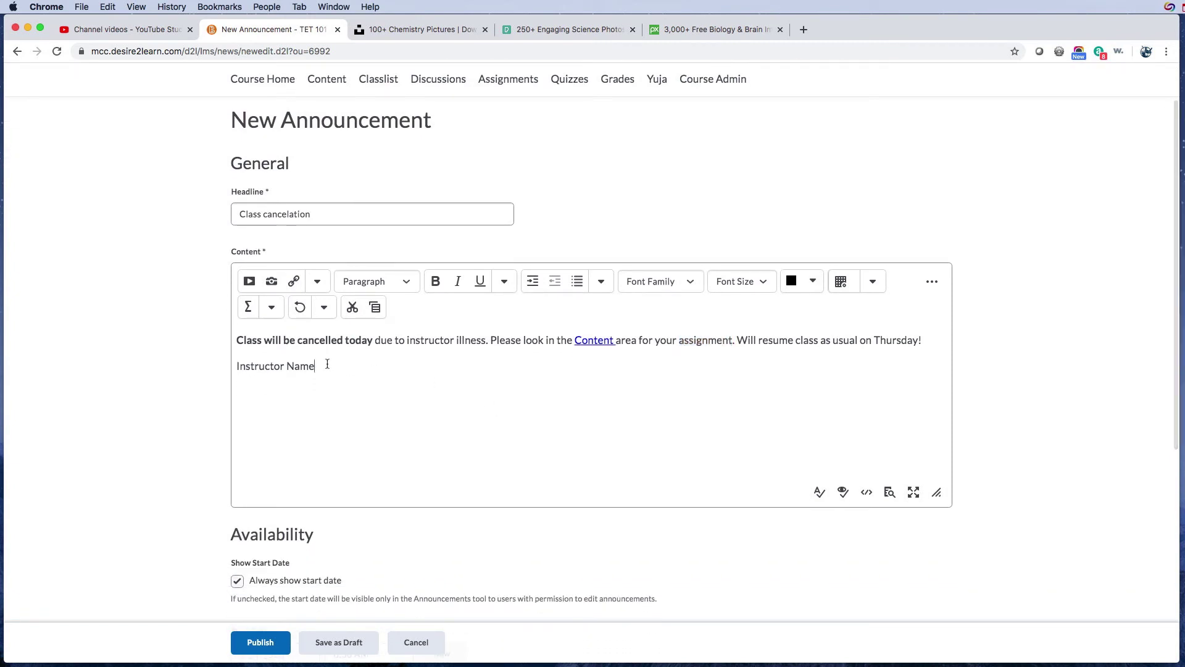
pyautogui.press('super+a')
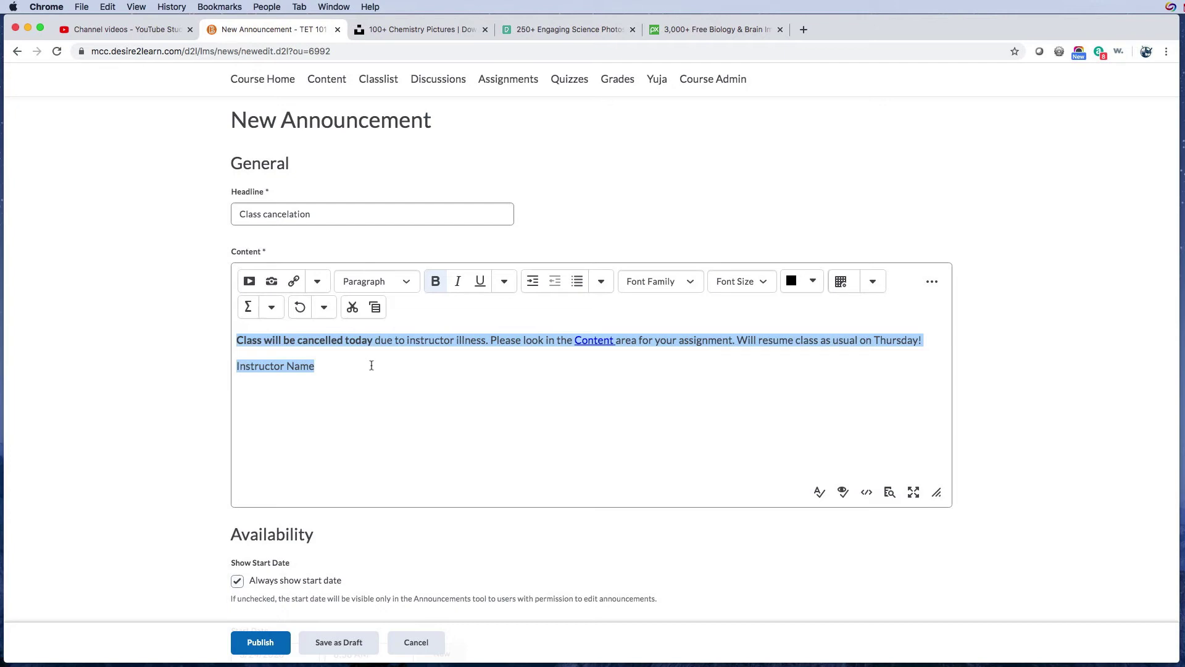
pyautogui.scroll(1, 489, 484)
pyautogui.scroll(-5, 490, 486)
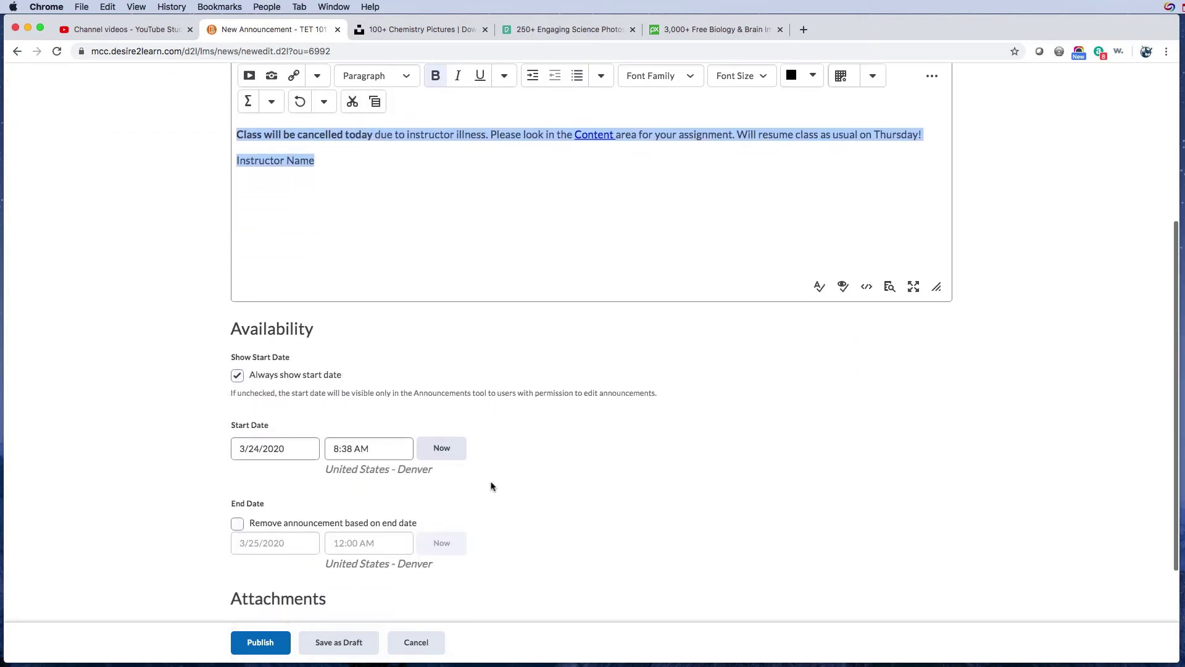
pyautogui.scroll(-4, 492, 485)
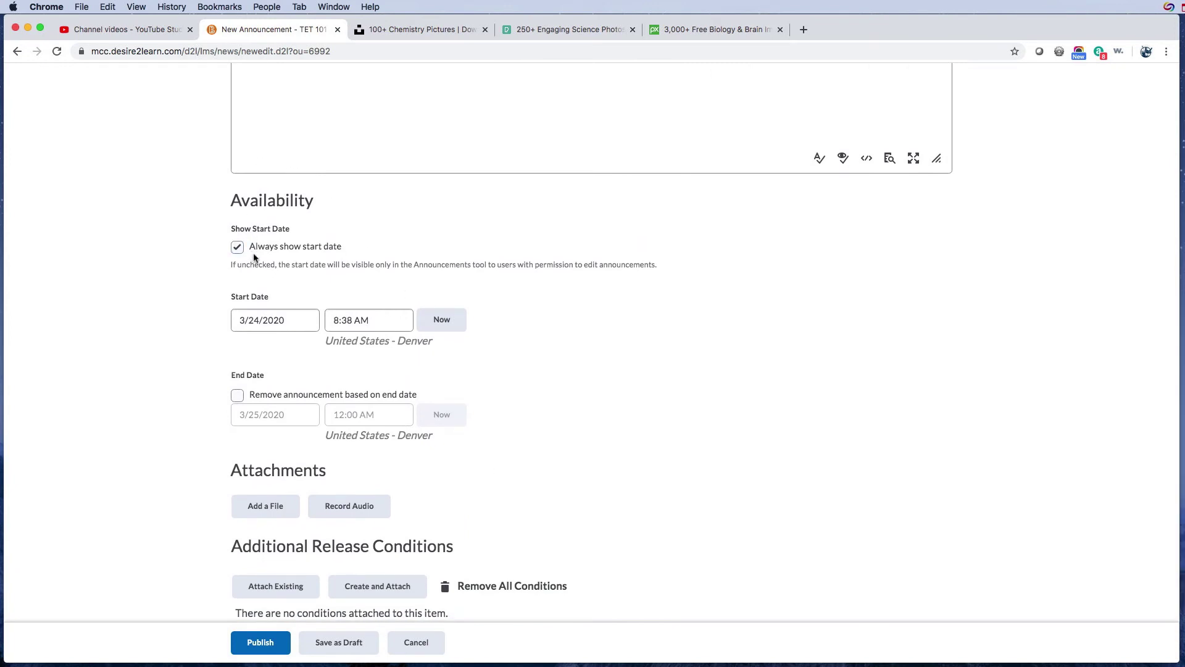
pyautogui.scroll(6, 279, 250)
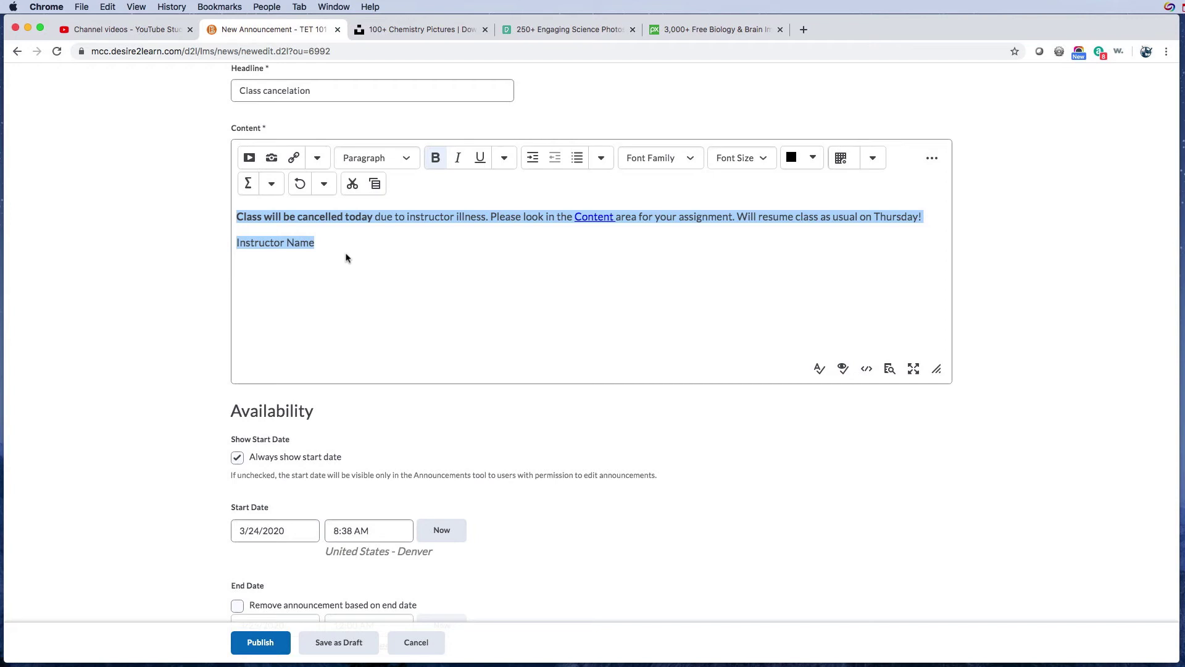
pyautogui.scroll(-4, 345, 257)
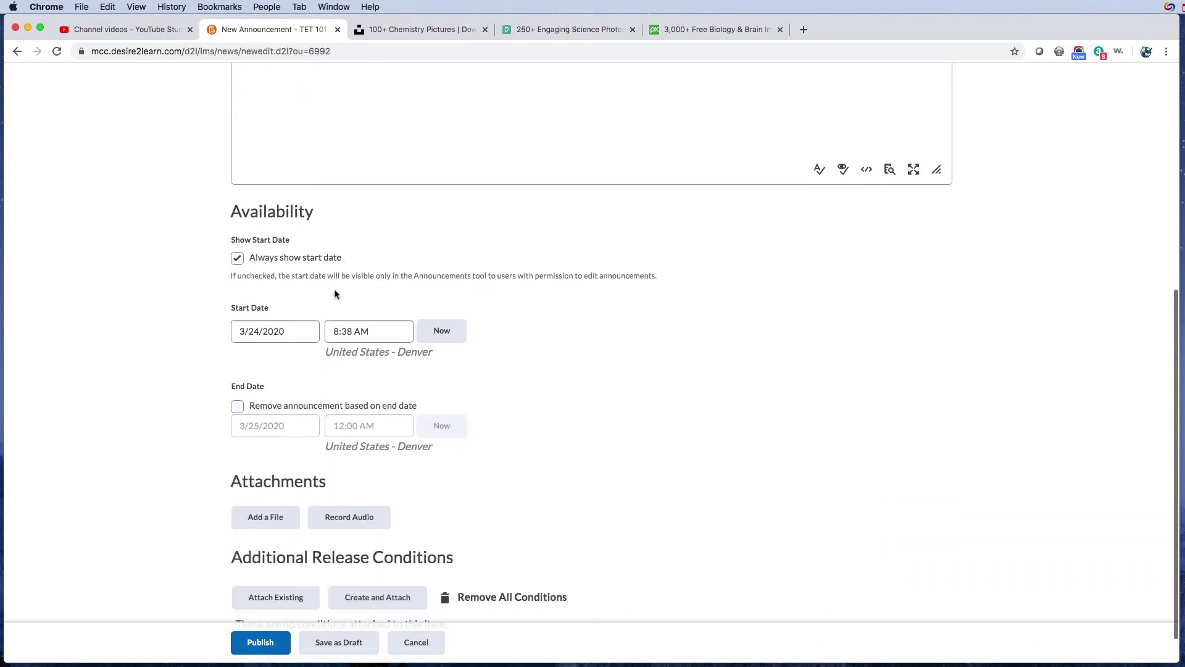
pyautogui.click(273, 334)
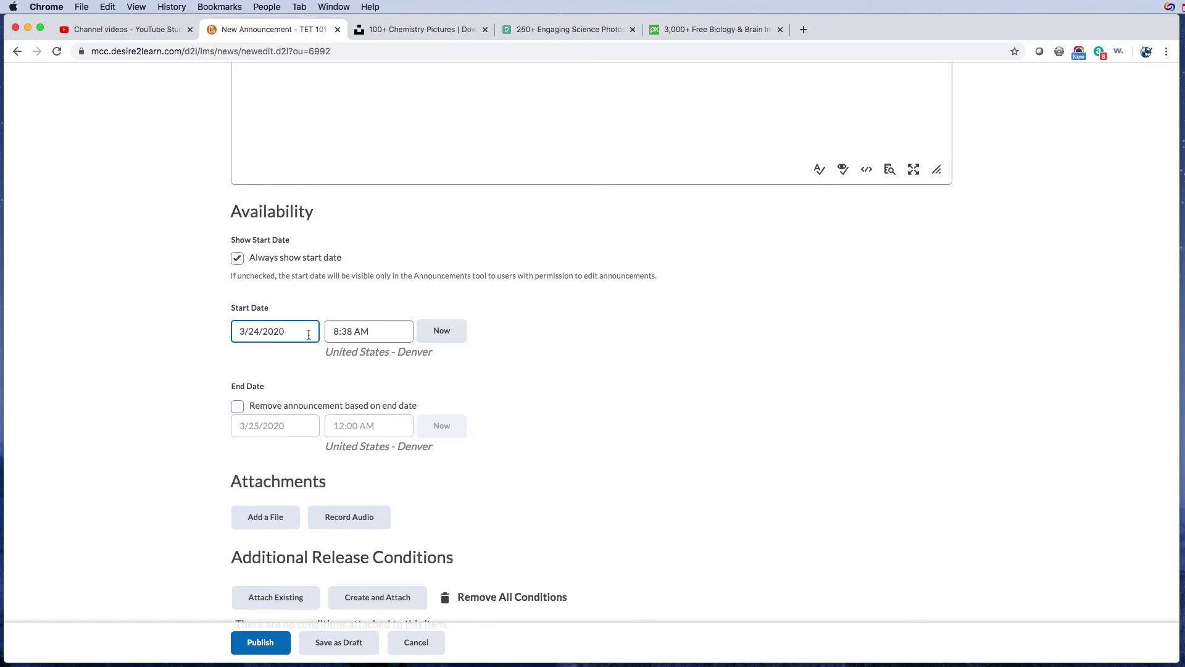
pyautogui.click(204, 413)
pyautogui.scroll(-2, 493, 396)
pyautogui.scroll(10, 280, 367)
pyautogui.press('super+a')
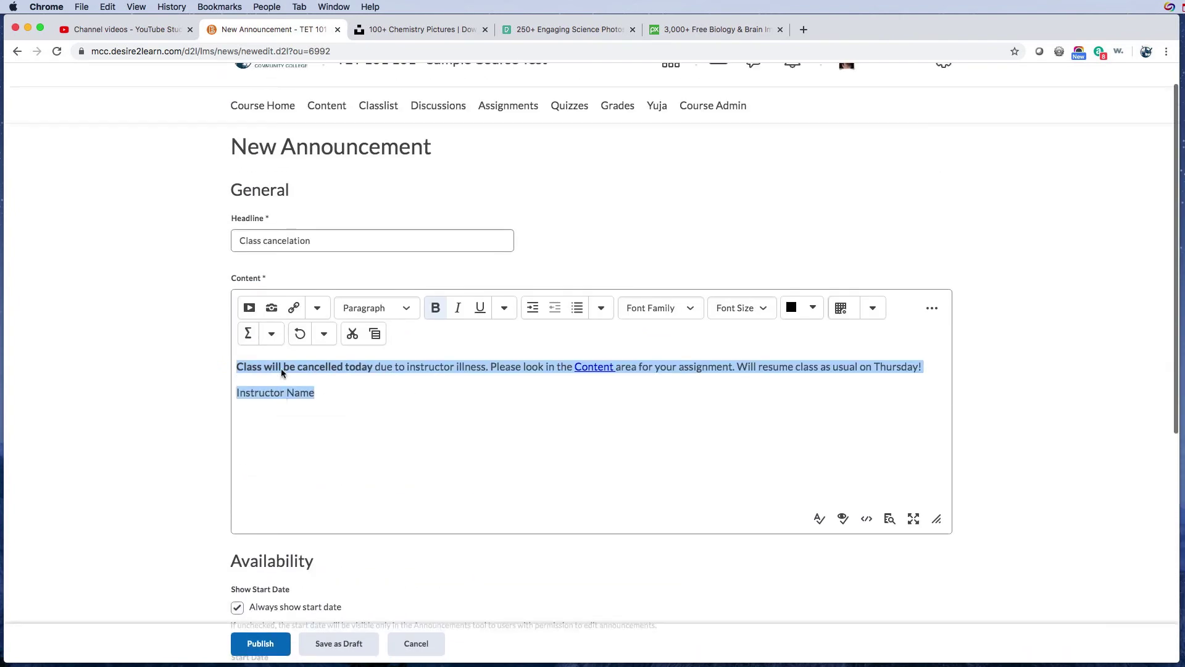
pyautogui.click(367, 395)
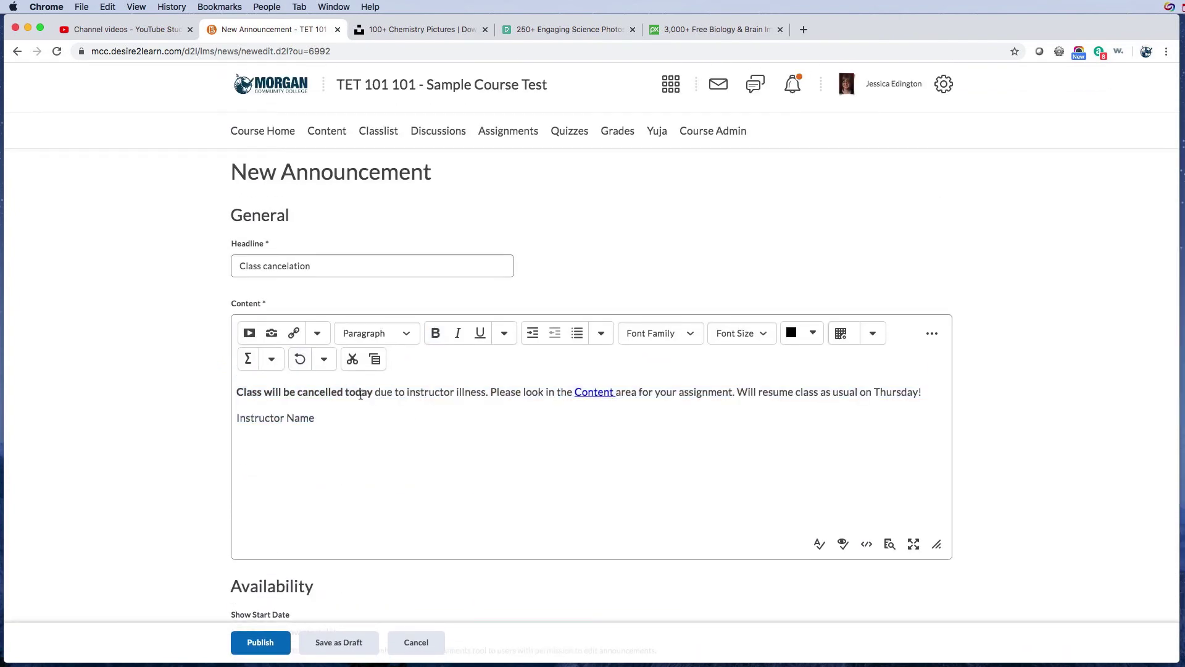
# Enable end-date removal with end date 3/24/2020 and end time 4:00 PM.
pyautogui.scroll(-7, 362, 410)
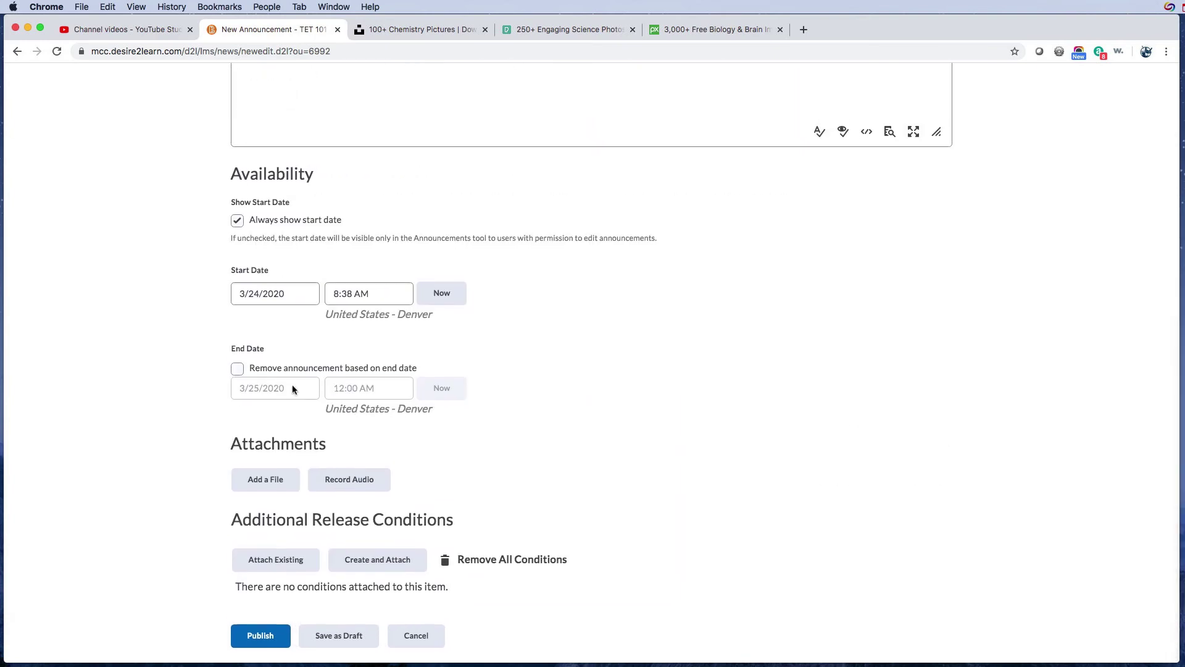
pyautogui.click(238, 368)
pyautogui.click(289, 388)
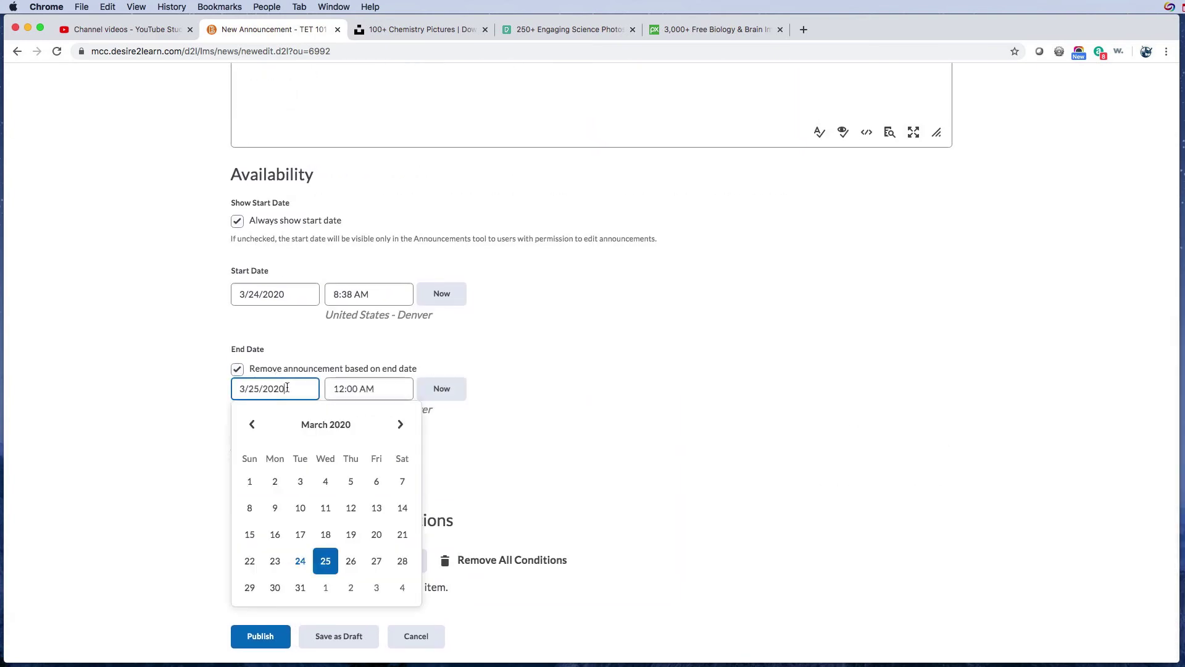
pyautogui.click(300, 561)
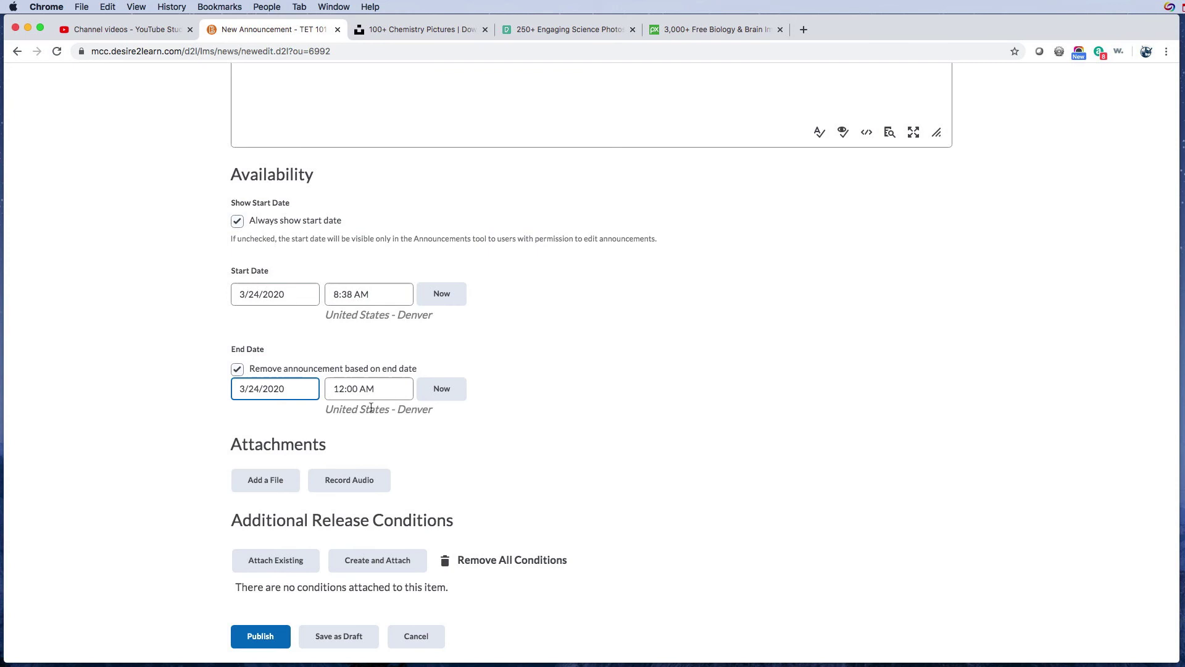
pyautogui.click(361, 391)
pyautogui.scroll(-4, 383, 438)
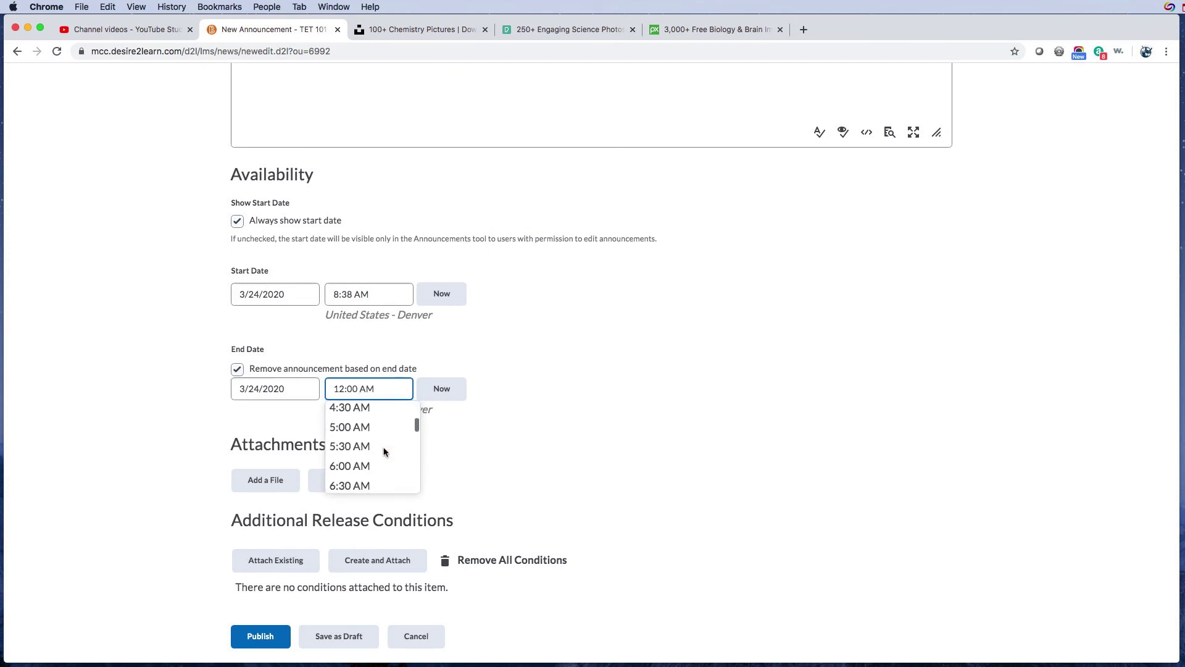
pyautogui.scroll(-8, 384, 452)
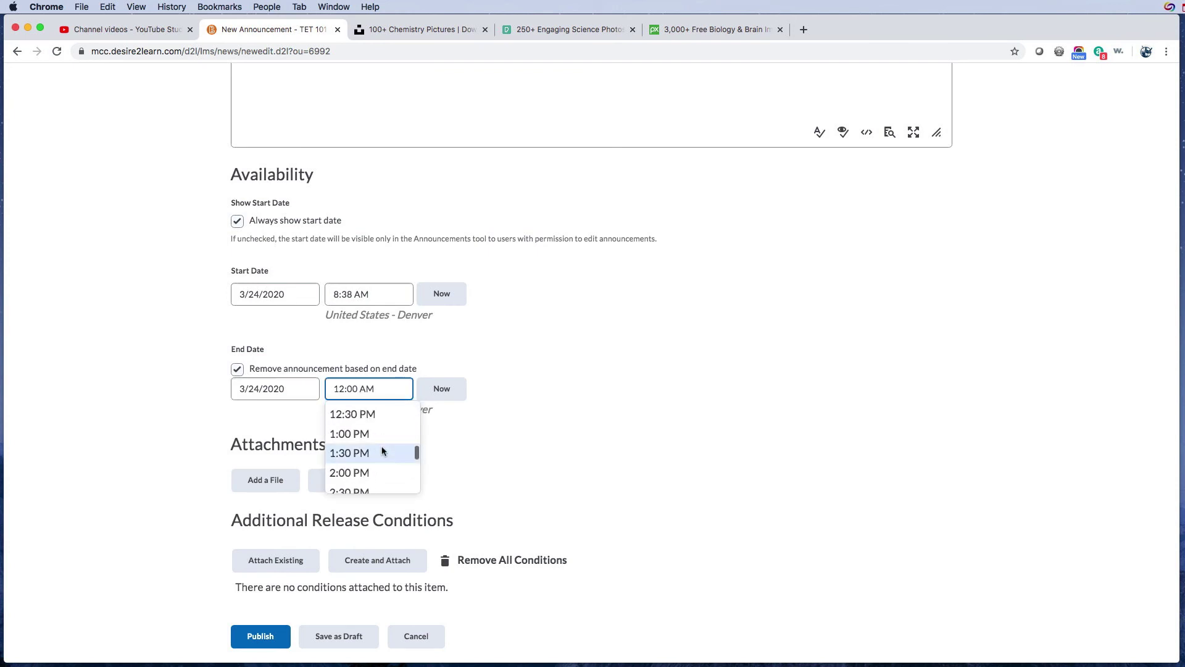
pyautogui.scroll(-3, 389, 454)
pyautogui.click(373, 450)
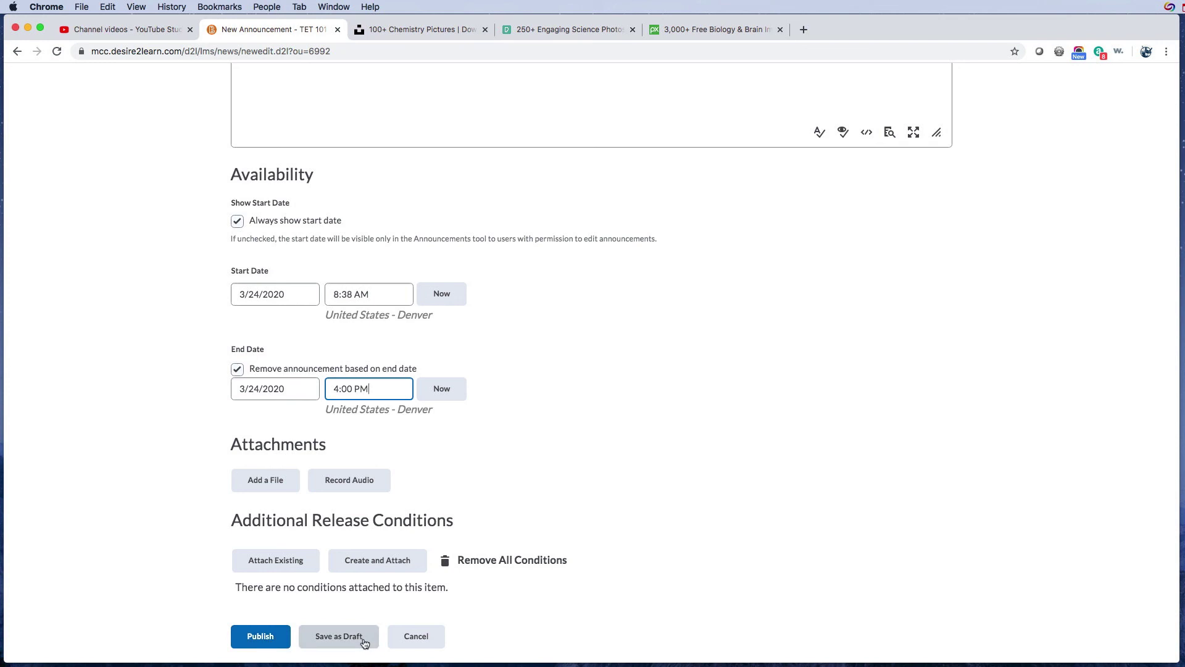
# Publish the 'Class cancelation' announcement.
pyautogui.click(260, 636)
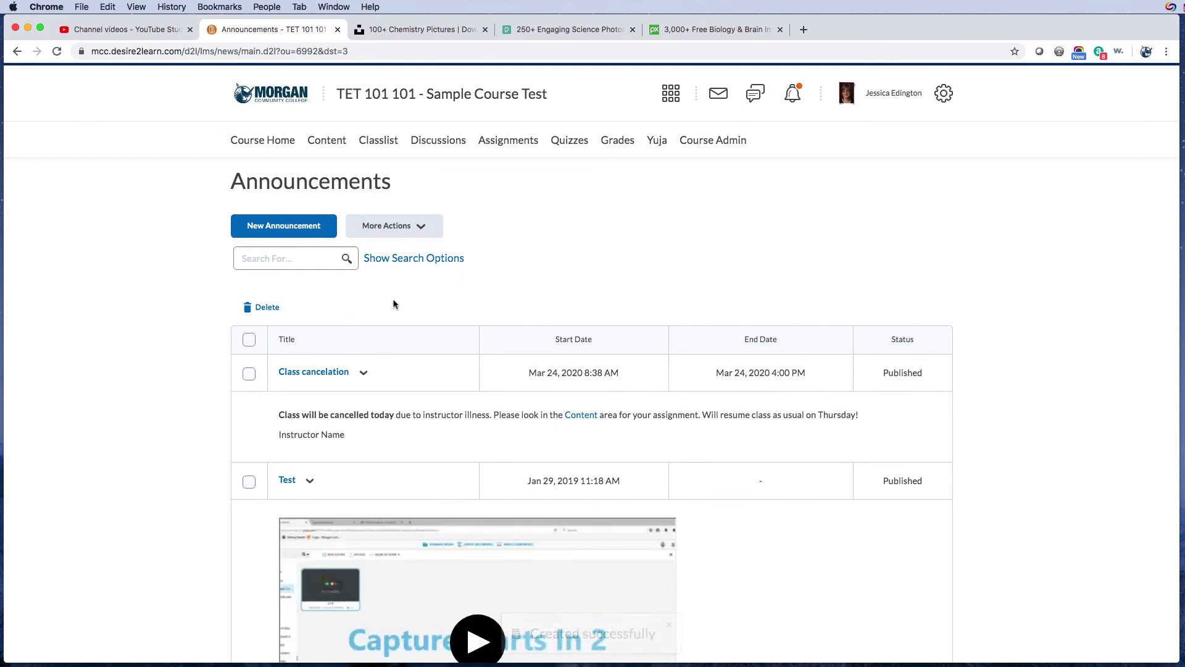
pyautogui.scroll(-3, 116, 383)
pyautogui.scroll(4, 116, 383)
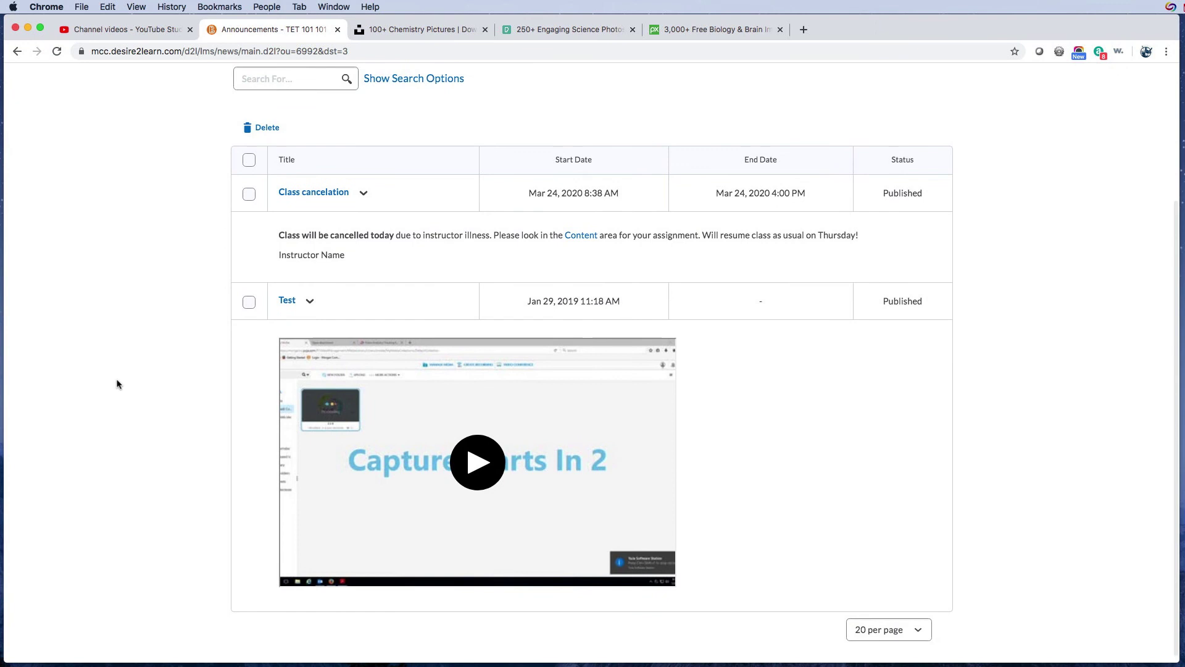
# Check the announcement in the Announcements list, opening and closing More Actions without choosing anything.
pyautogui.scroll(-1, 120, 382)
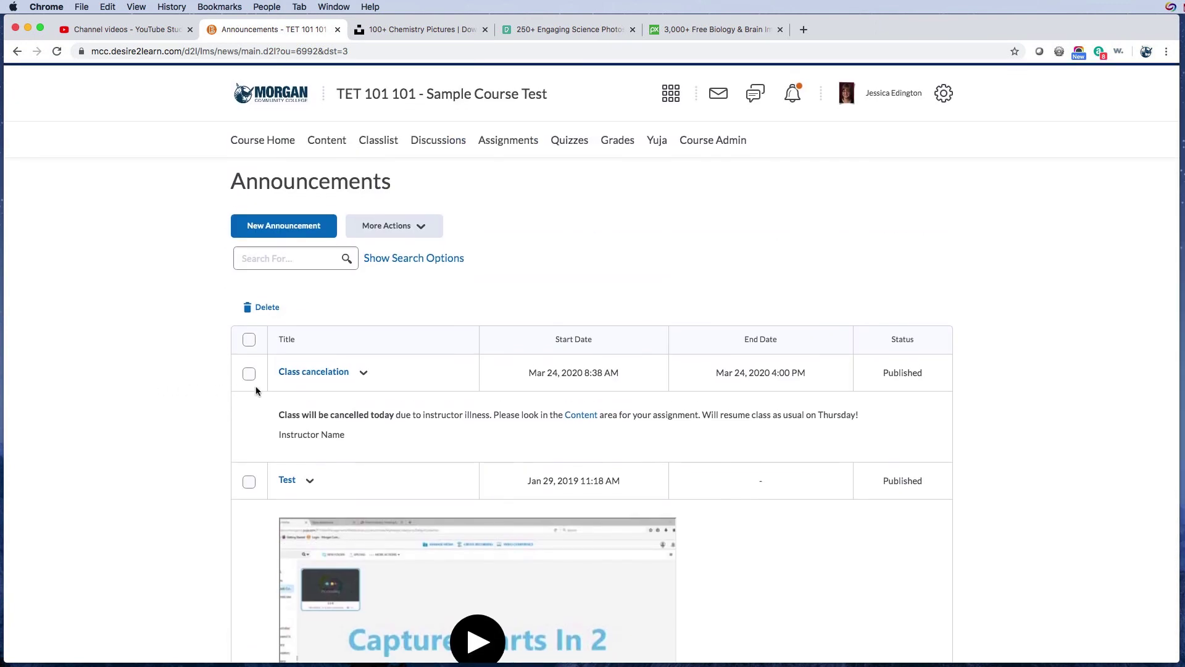
pyautogui.click(404, 227)
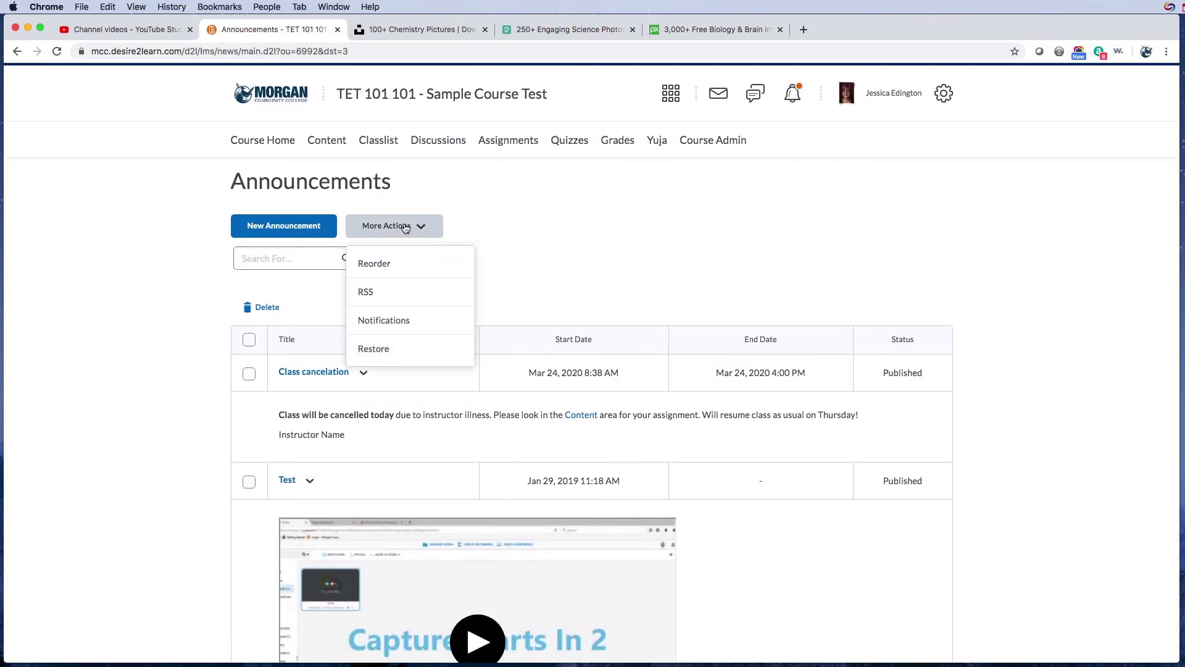
pyautogui.click(128, 345)
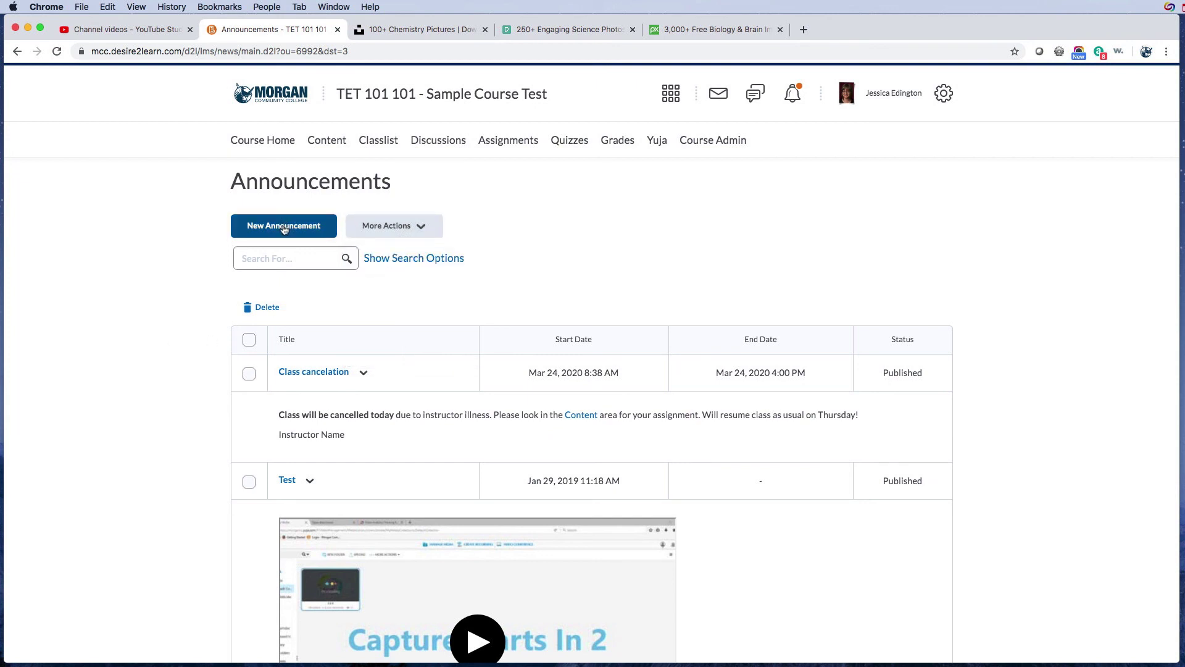